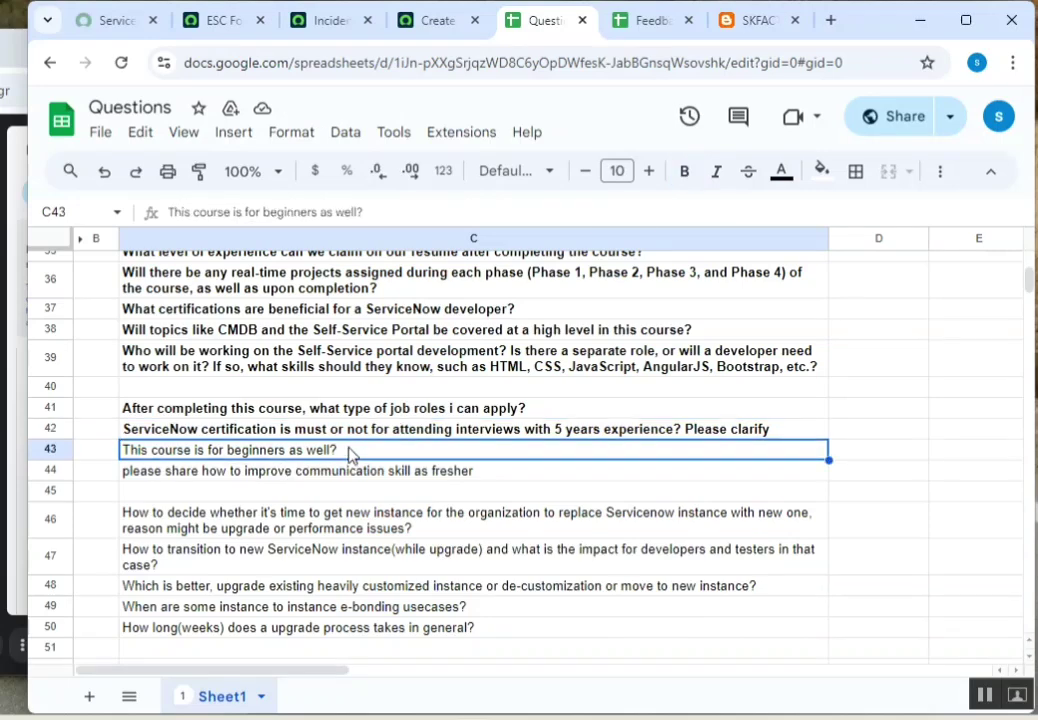
Bold the 'This course is for beginners as well?' question in C43, then select C44
{"action": "key", "text": "ctrl+b"}
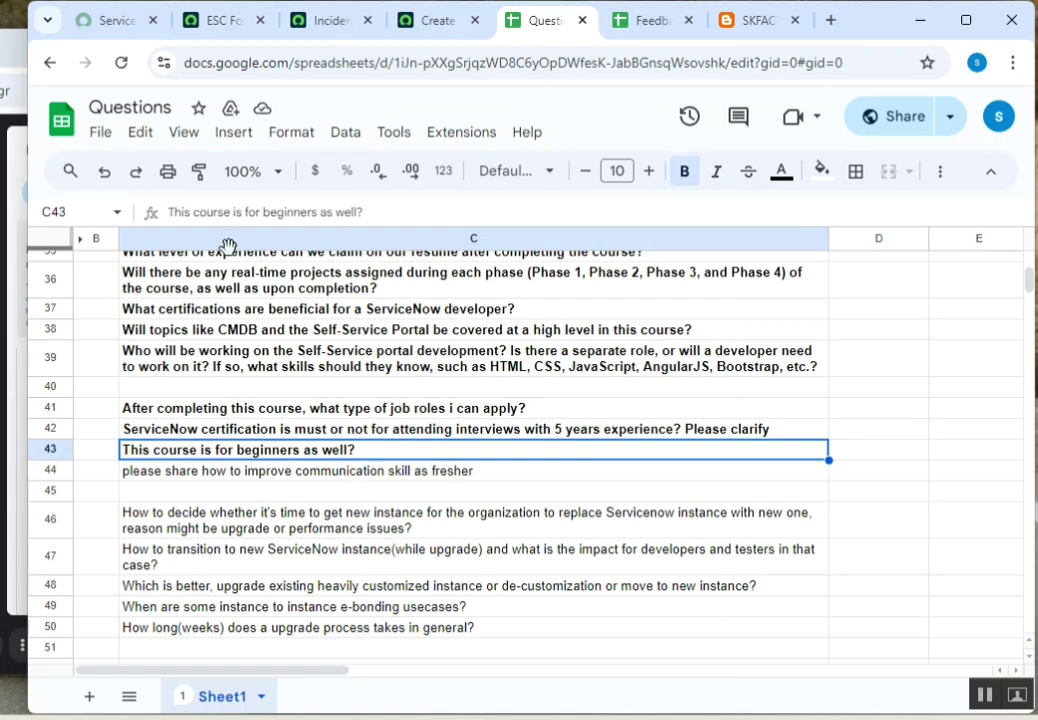
{"action": "scroll", "coordinate": [457, 447], "scroll_direction": "down", "scroll_amount": 2}
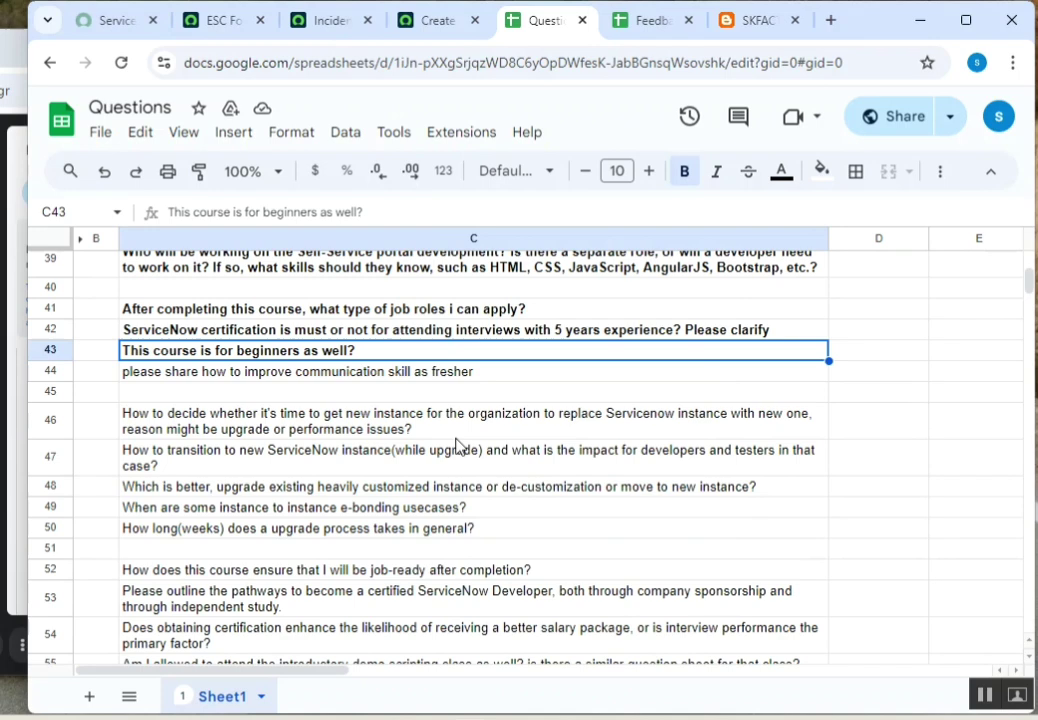
{"action": "left_click", "coordinate": [331, 376]}
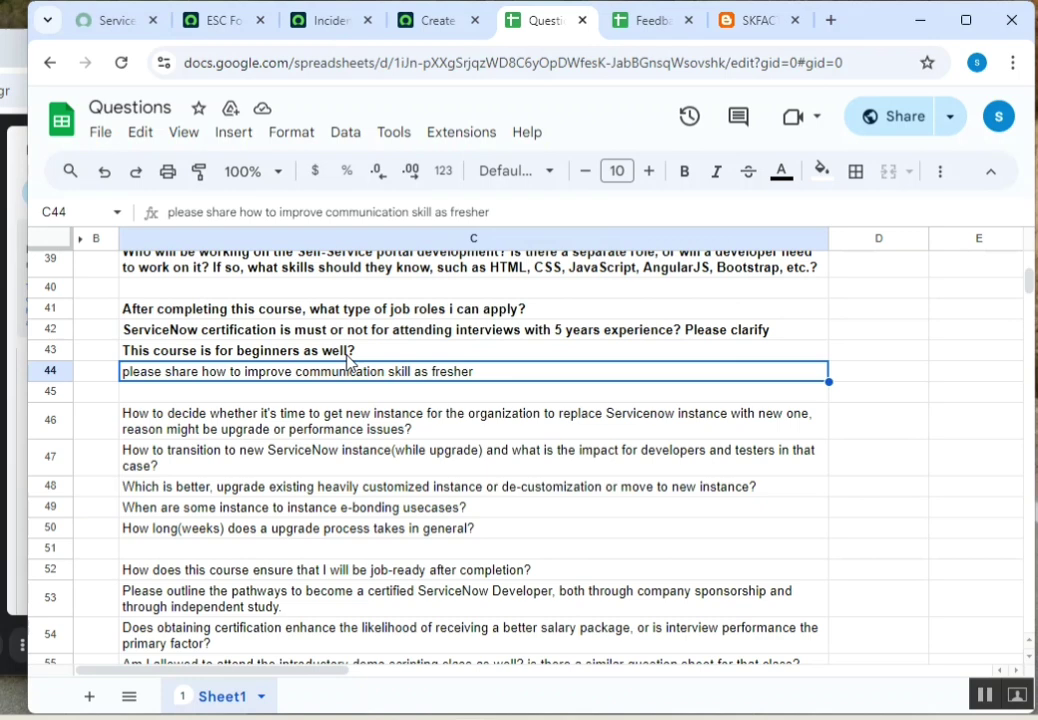
Delete empty row 45 under the communication skill question and reselect that question in C44
{"action": "key", "text": "Down"}
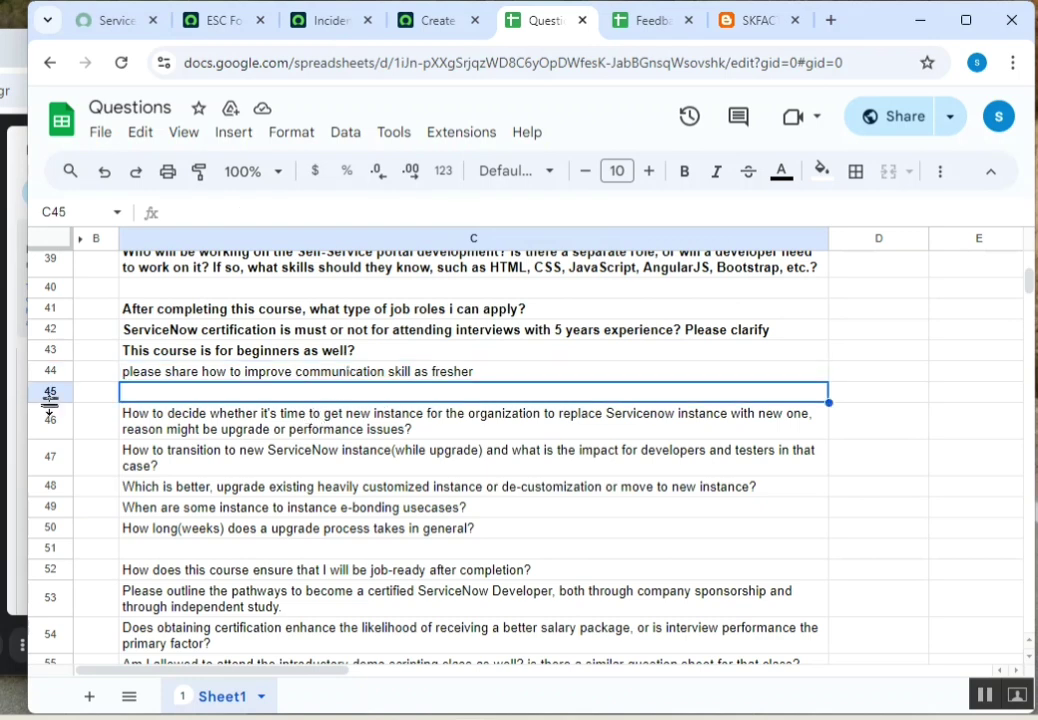
{"action": "right_click", "coordinate": [57, 395]}
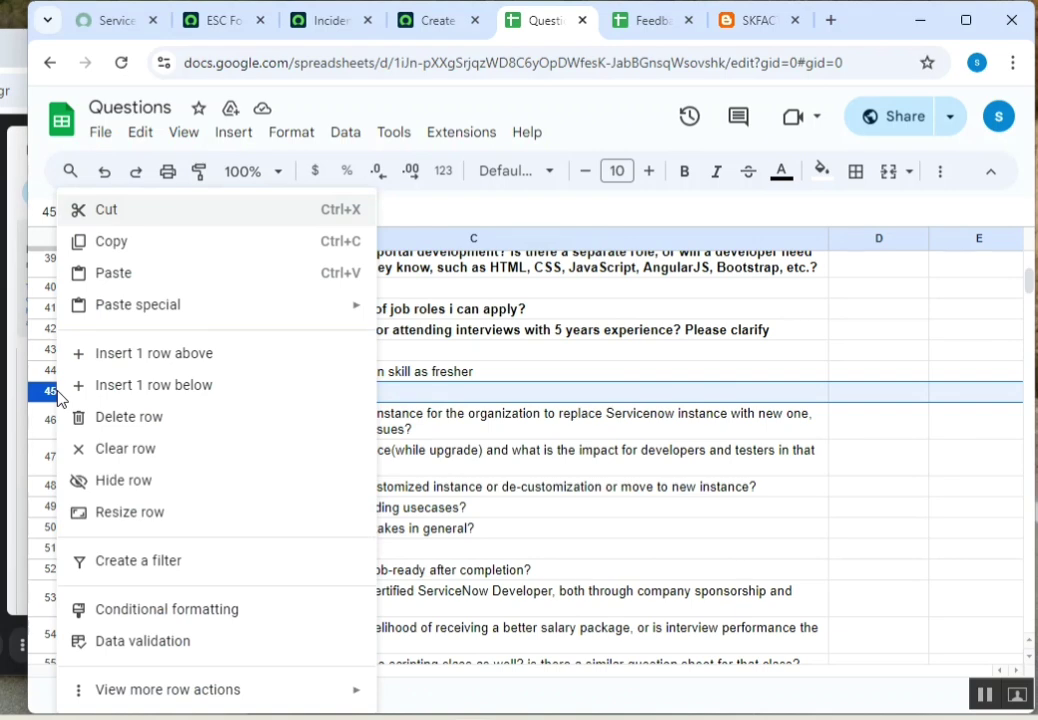
{"action": "left_click", "coordinate": [212, 417]}
{"action": "left_click", "coordinate": [410, 490]}
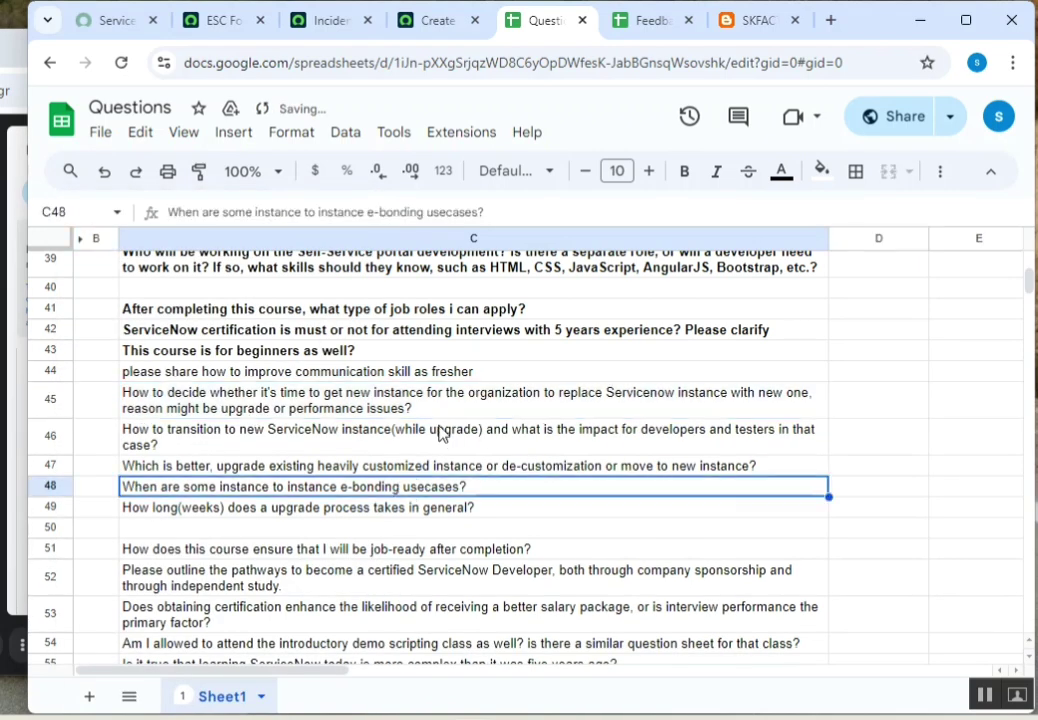
{"action": "left_click", "coordinate": [423, 378]}
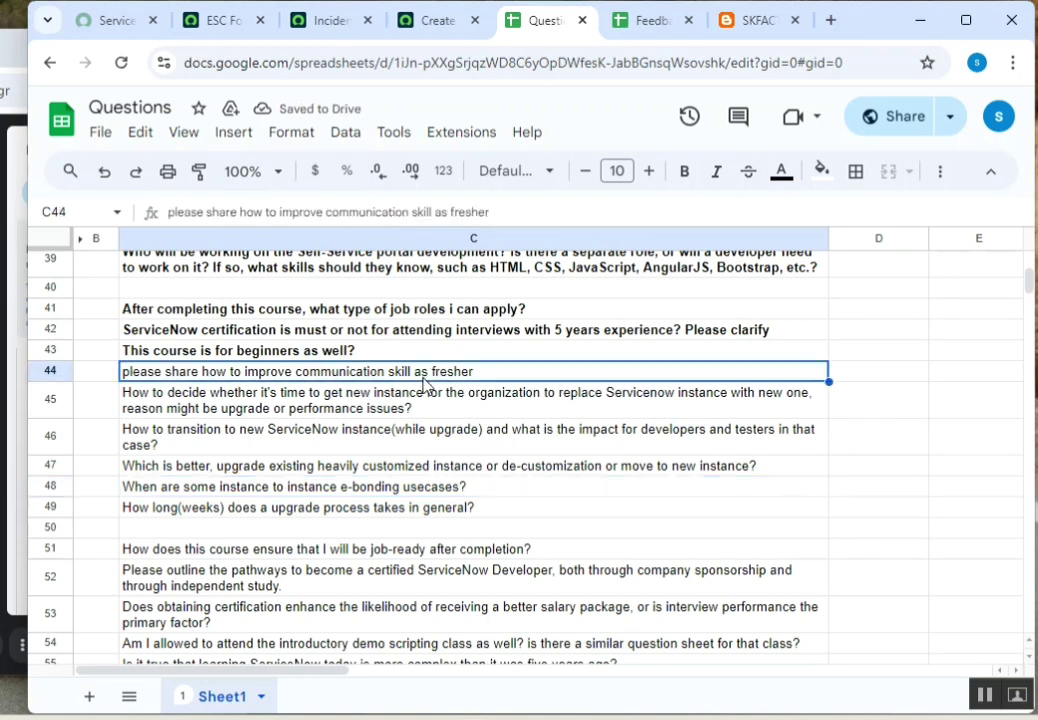
{"action": "key", "text": "ctrl+b"}
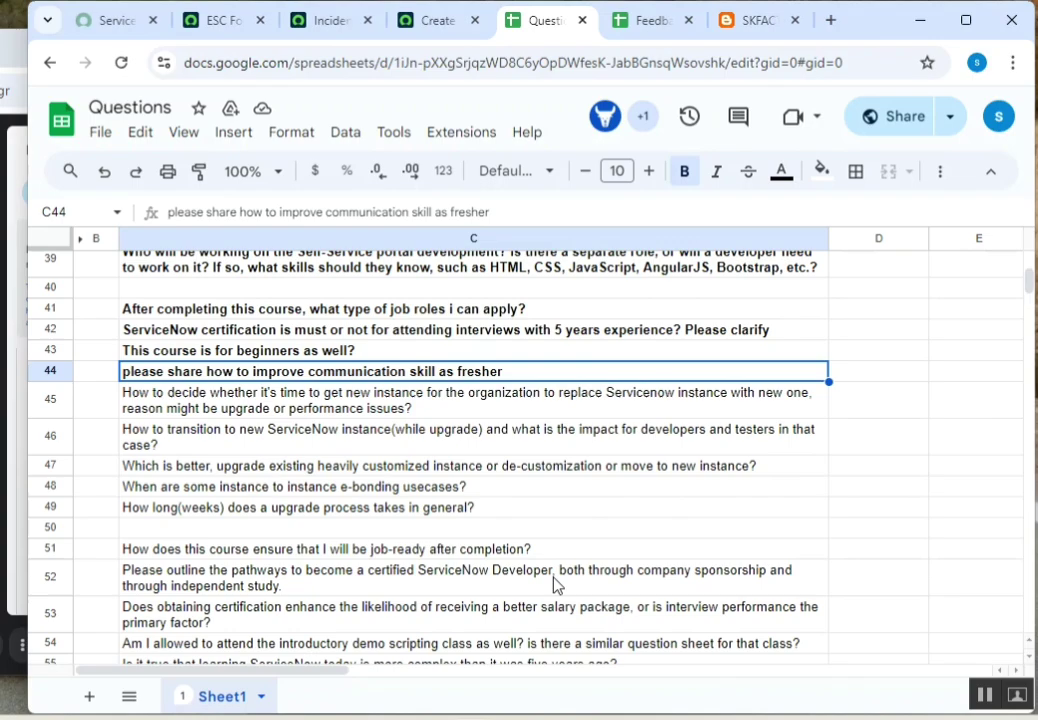
Scroll through the Questions sheet to review the question list
{"action": "scroll", "coordinate": [610, 616], "scroll_direction": "down", "scroll_amount": 9}
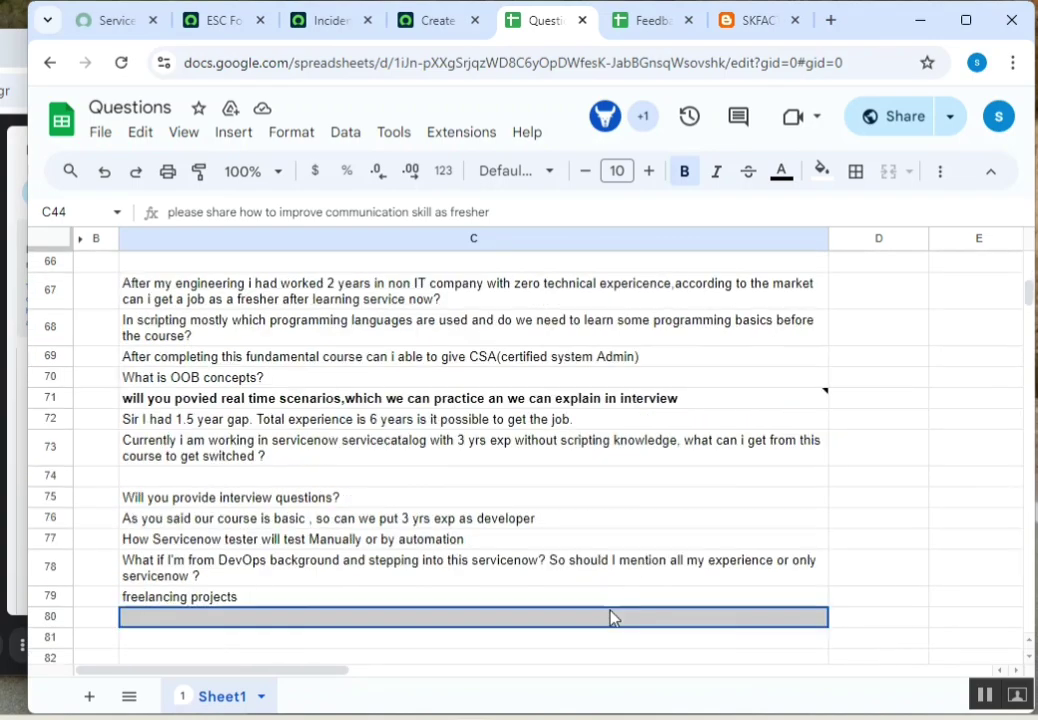
{"action": "scroll", "coordinate": [610, 616], "scroll_direction": "up", "scroll_amount": 12}
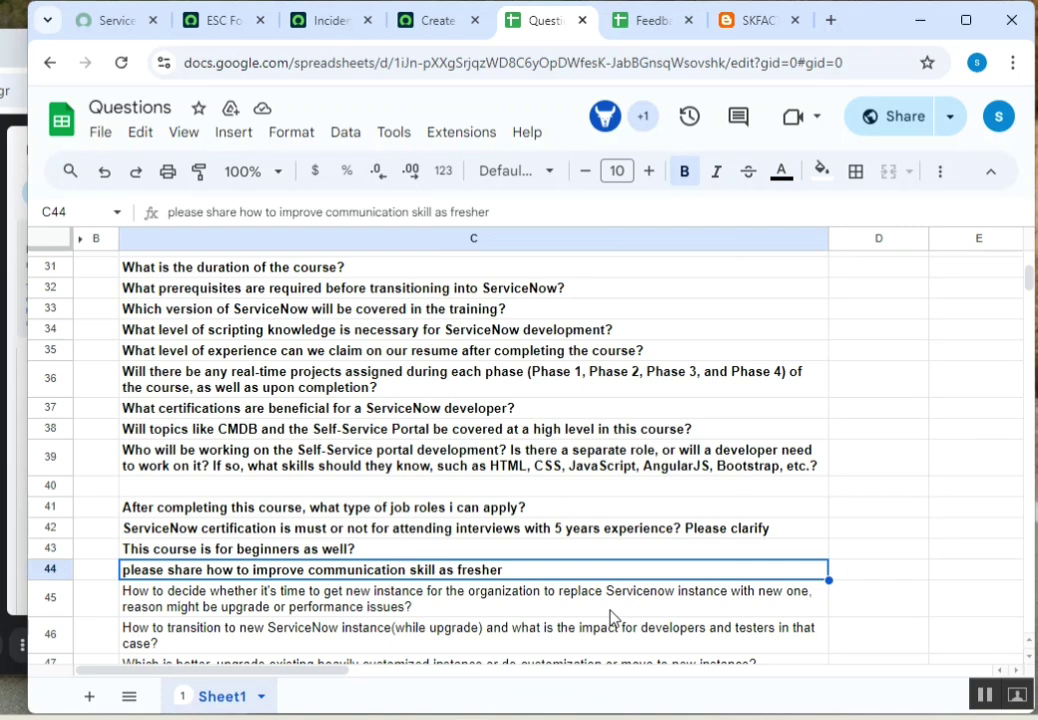
{"action": "scroll", "coordinate": [612, 617], "scroll_direction": "down", "scroll_amount": 3}
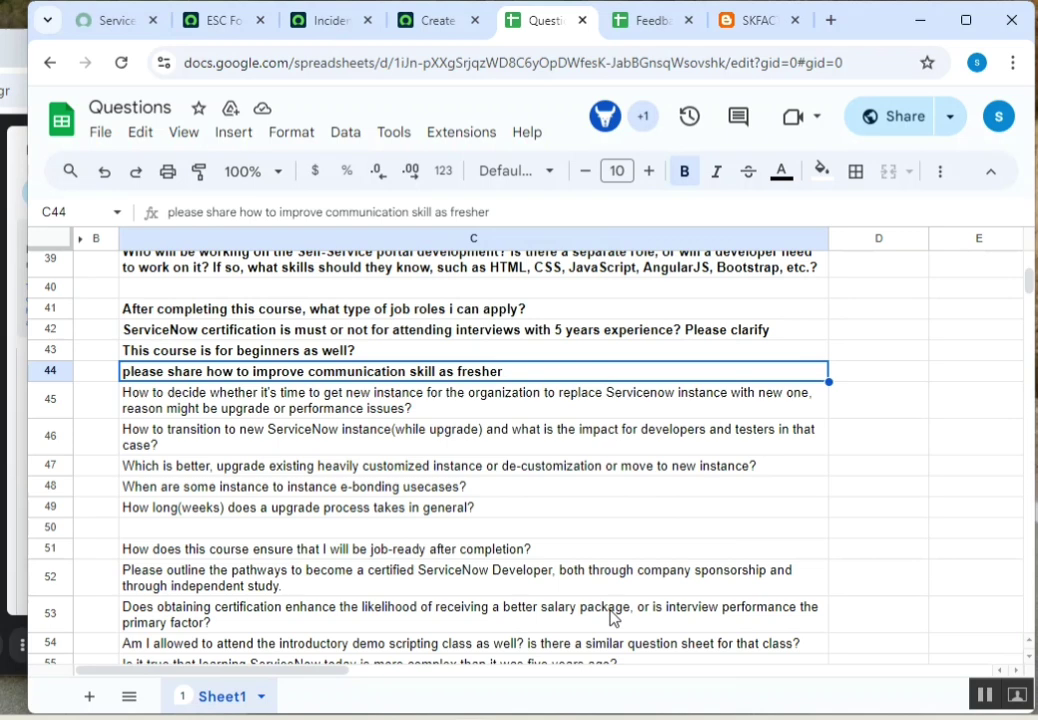
In Class2_Introduction.txt, add 'salesforce' on a new line below SDLC
{"action": "left_click", "coordinate": [598, 630]}
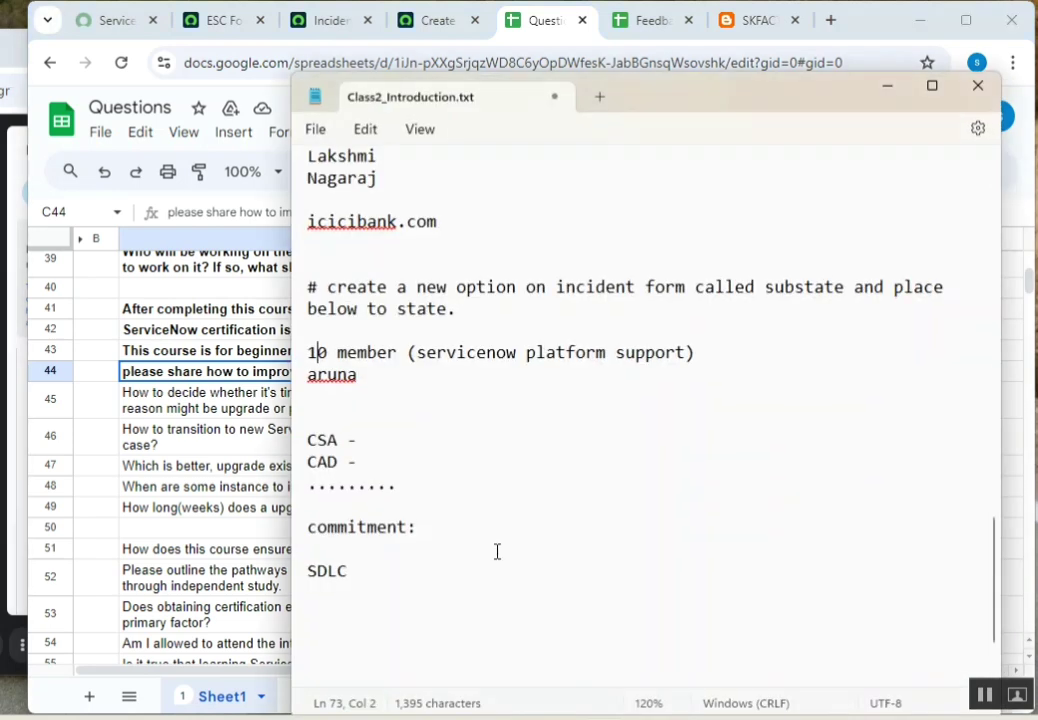
{"action": "scroll", "coordinate": [497, 551], "scroll_direction": "down", "scroll_amount": 2}
{"action": "left_click", "coordinate": [330, 503]}
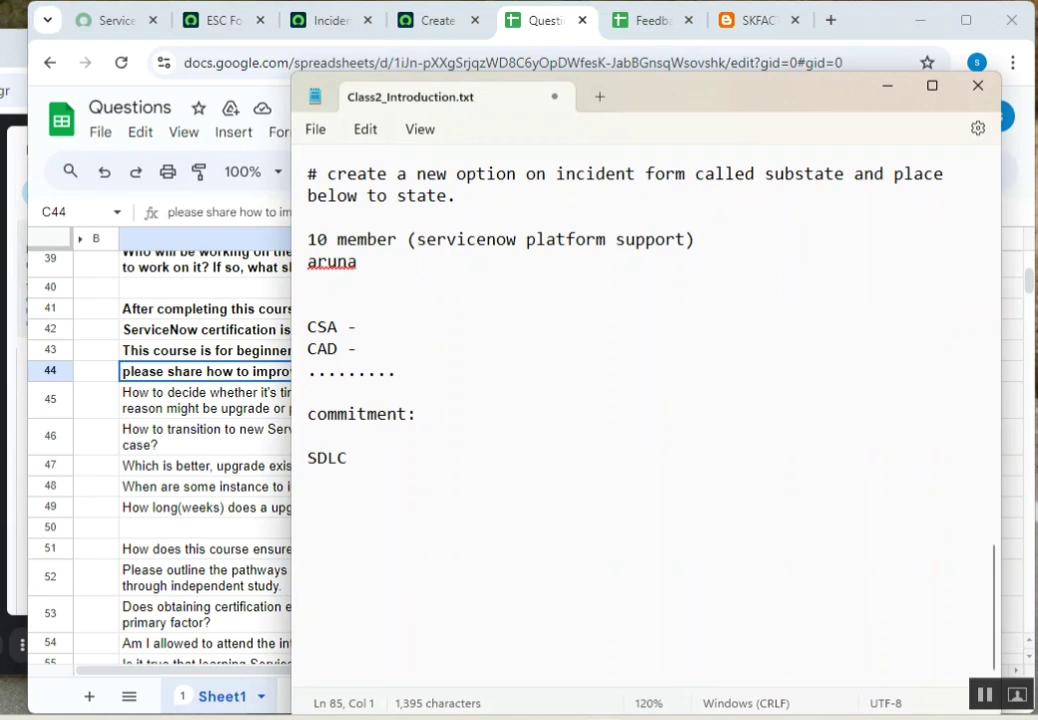
{"action": "key", "text": "Return"}
{"action": "type", "text": "sa"}
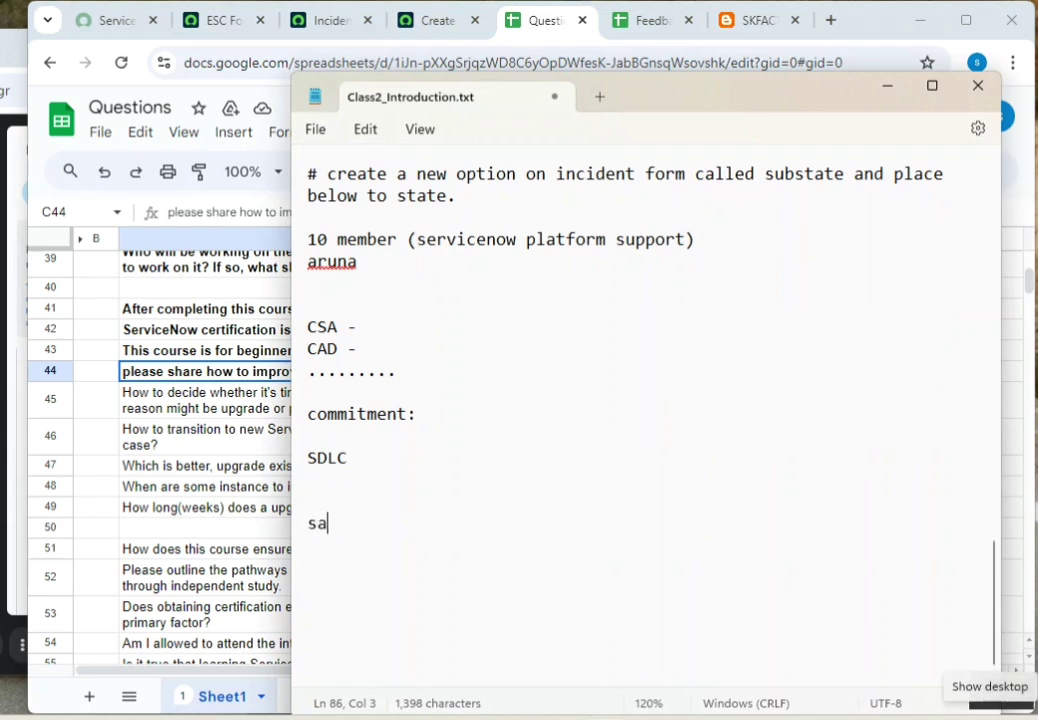
{"action": "type", "text": "les"}
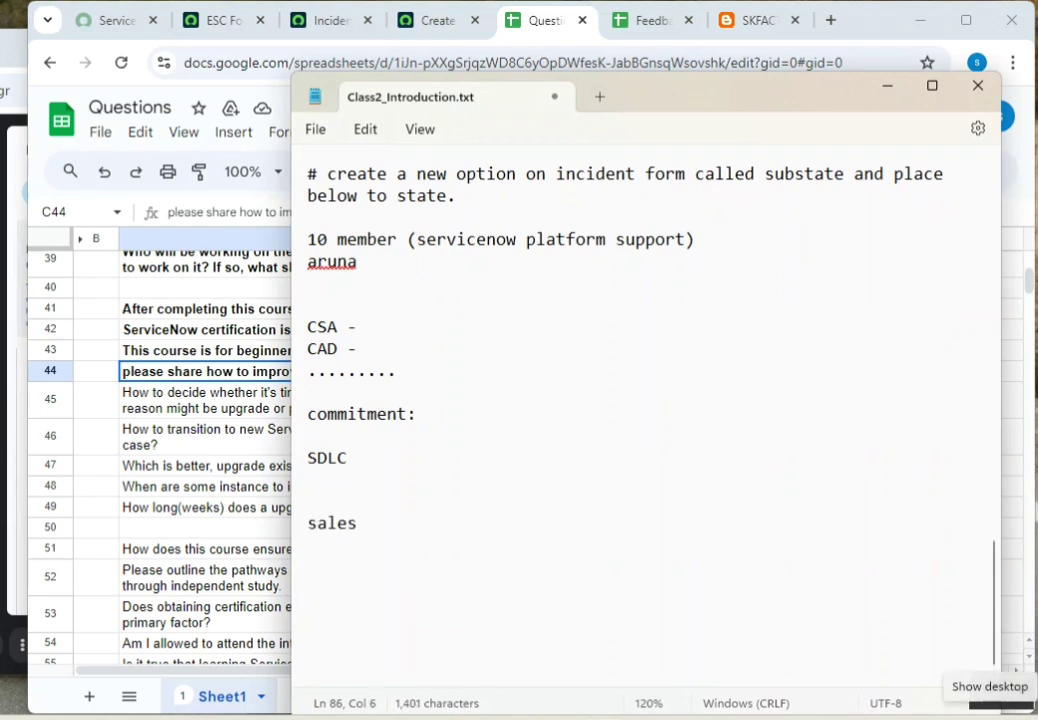
{"action": "type", "text": "s"}
{"action": "key", "text": "BackSpace"}
{"action": "type", "text": "force"}
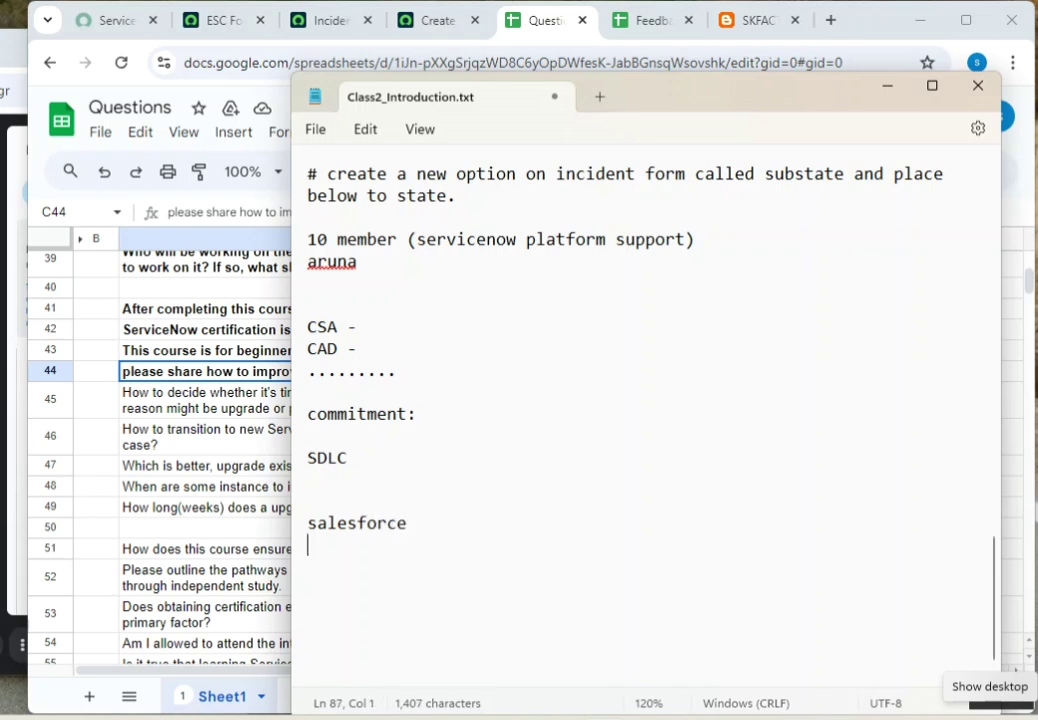
List servicenow, testing, datascience and java on the following lines
{"action": "type", "text": "service"}
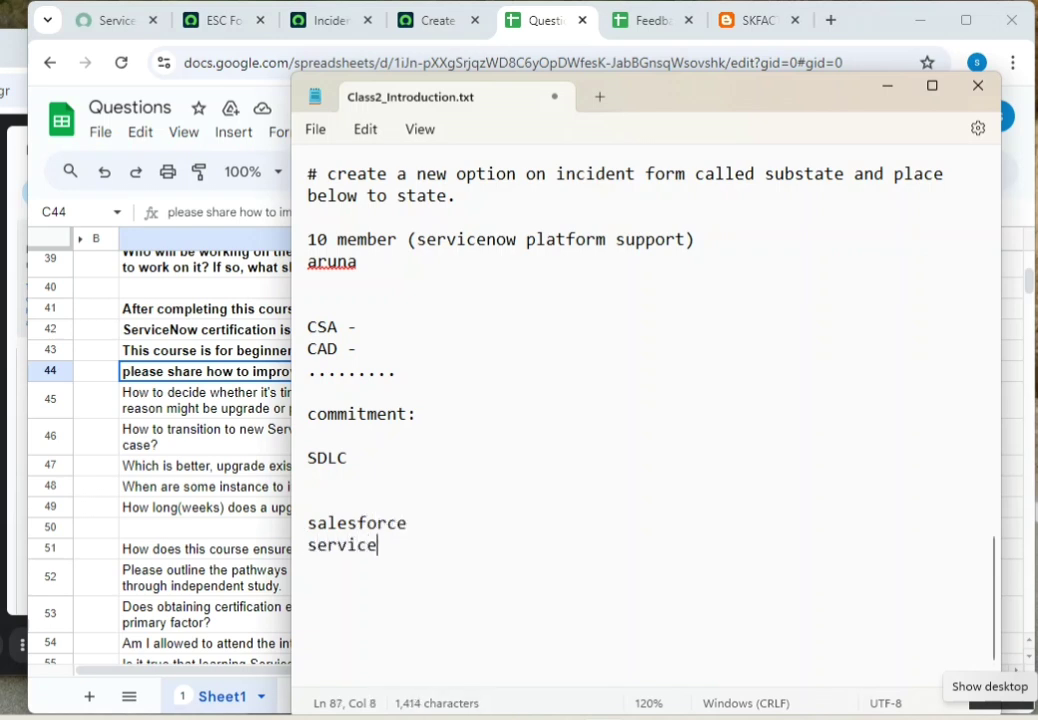
{"action": "type", "text": "now"}
{"action": "key", "text": "Return"}
{"action": "type", "text": "t"}
{"action": "type", "text": "esting"}
{"action": "key", "text": "Return"}
{"action": "type", "text": "d"}
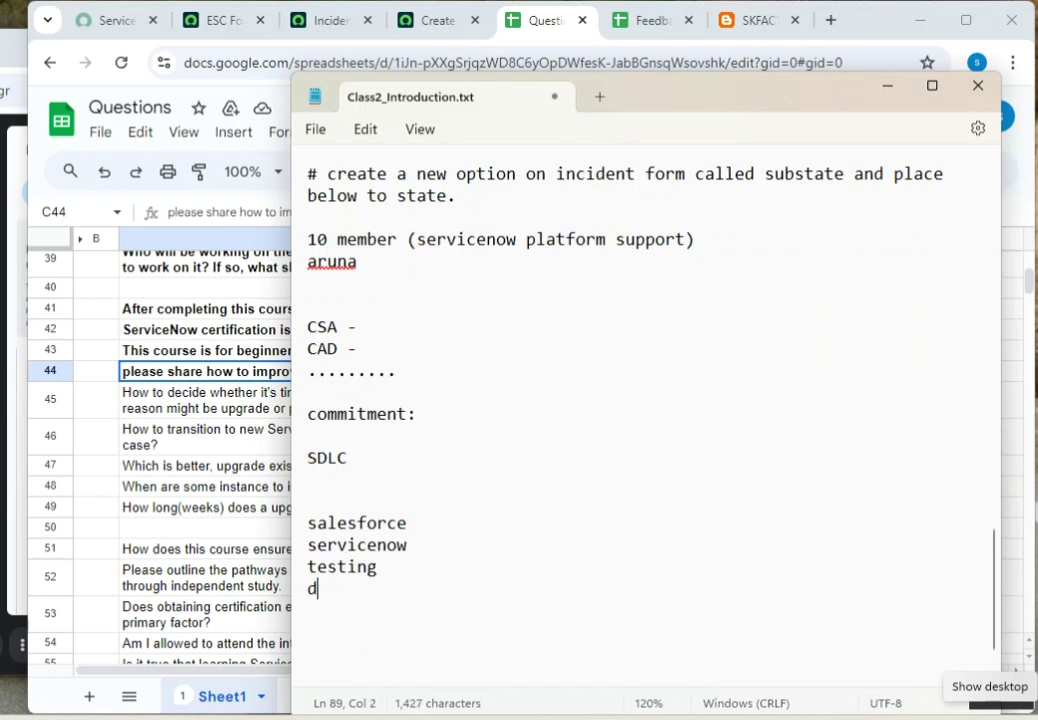
{"action": "type", "text": "atas"}
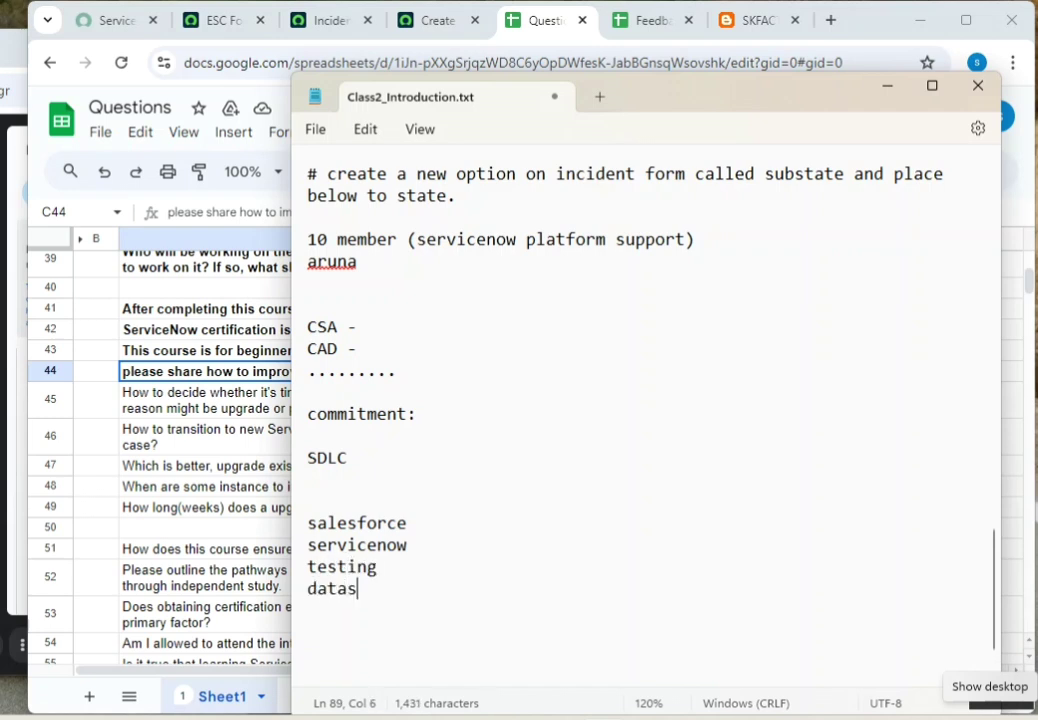
{"action": "type", "text": "r"}
{"action": "key", "text": "BackSpace"}
{"action": "type", "text": "cient"}
{"action": "key", "text": "Return"}
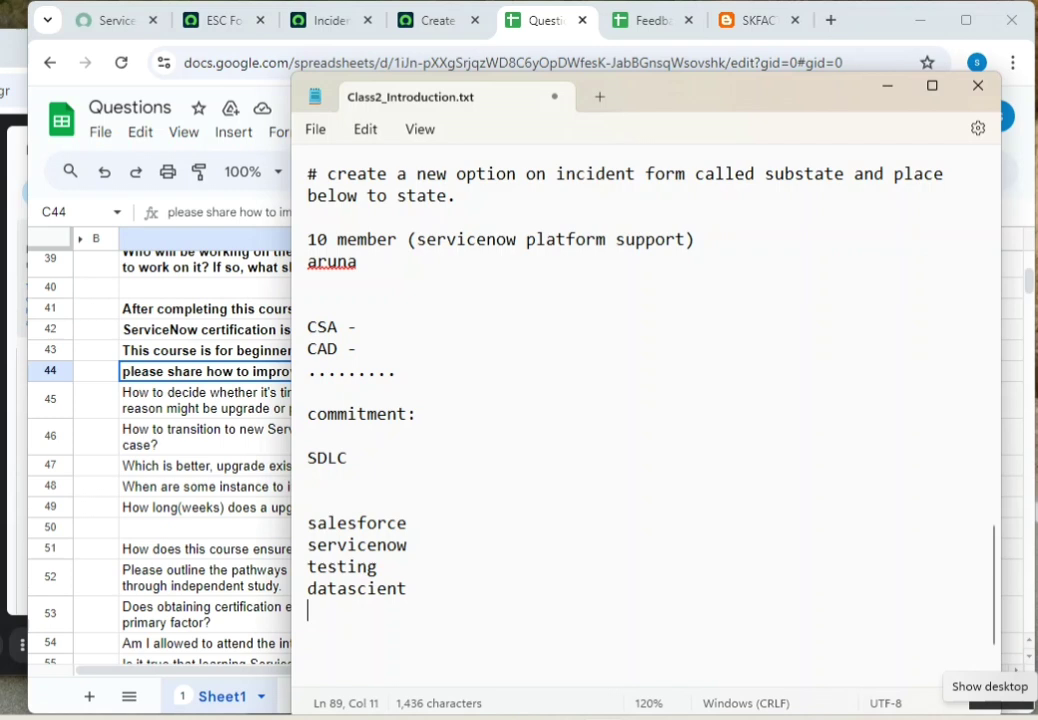
{"action": "key", "text": "BackSpace"}
{"action": "key", "text": "BackSpace"}
{"action": "type", "text": "ce"}
{"action": "key", "text": "Return"}
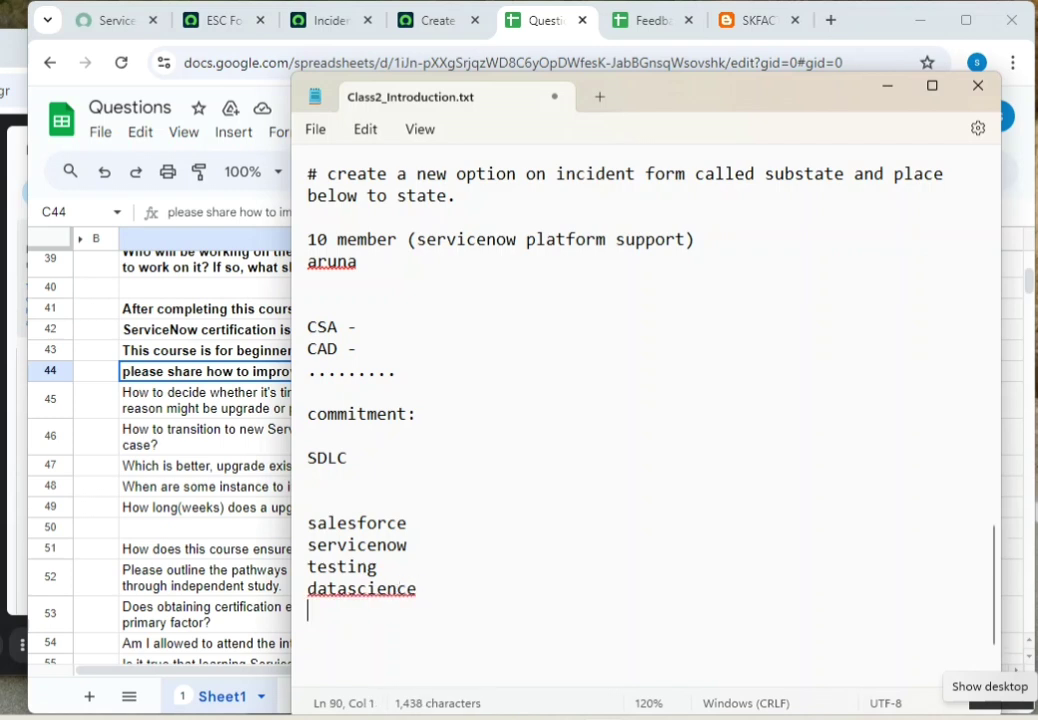
{"action": "type", "text": "java"}
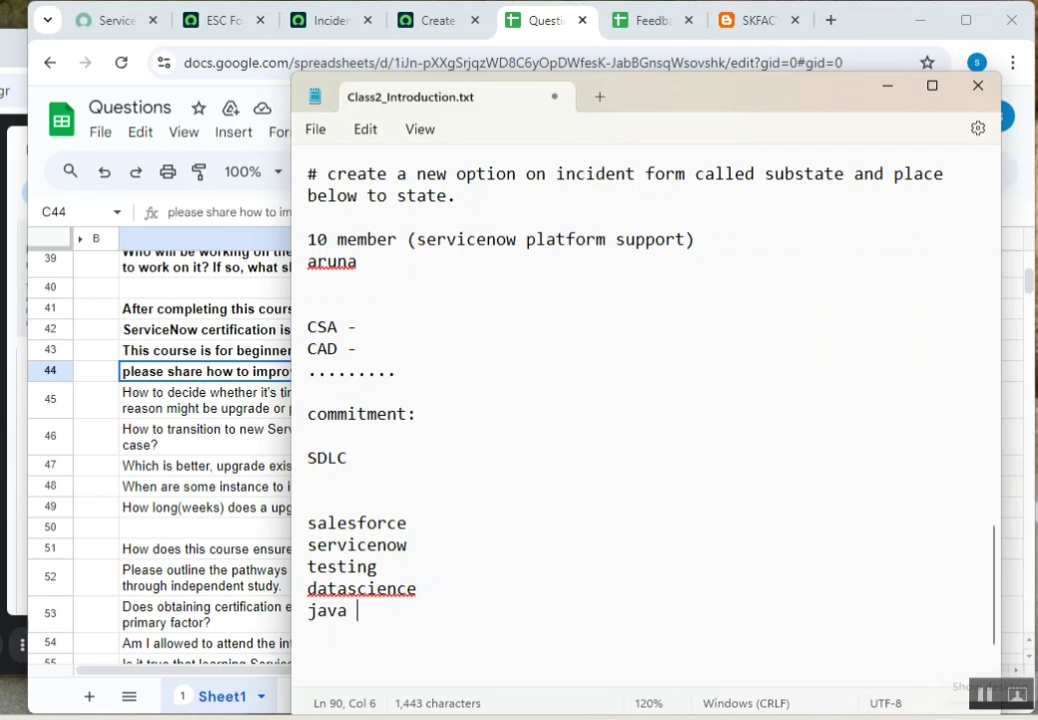
Make the datascience line read 'data science - 4 year'
{"action": "left_click", "coordinate": [450, 588]}
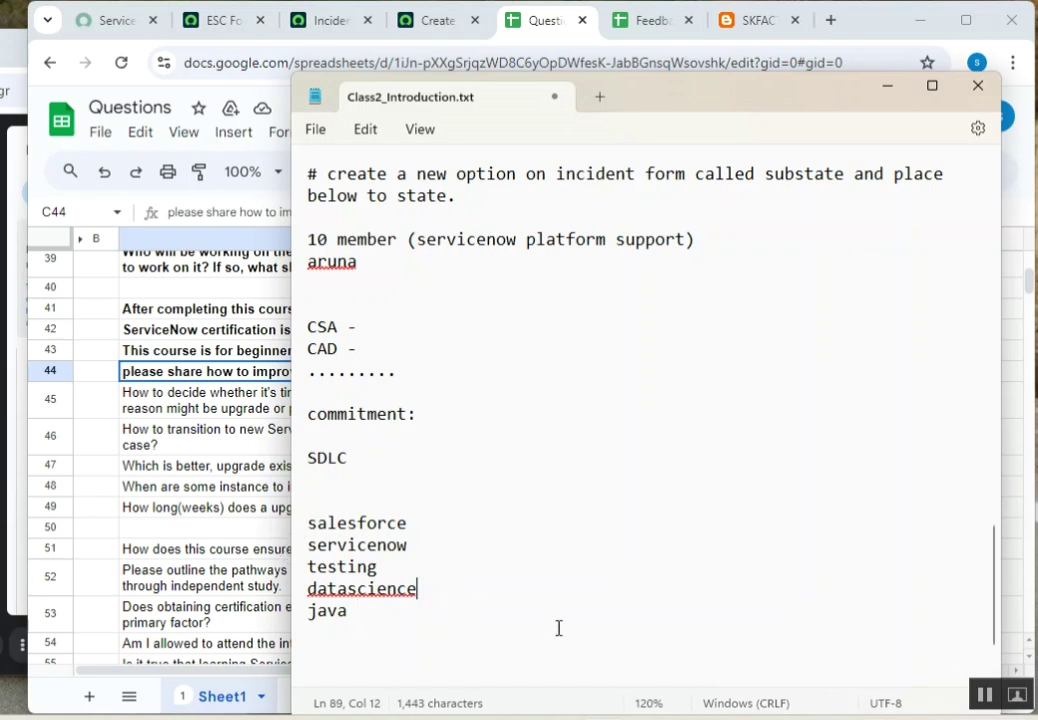
{"action": "type", "text": " - "}
{"action": "type", "text": " 1 ye"}
{"action": "type", "text": "ar"}
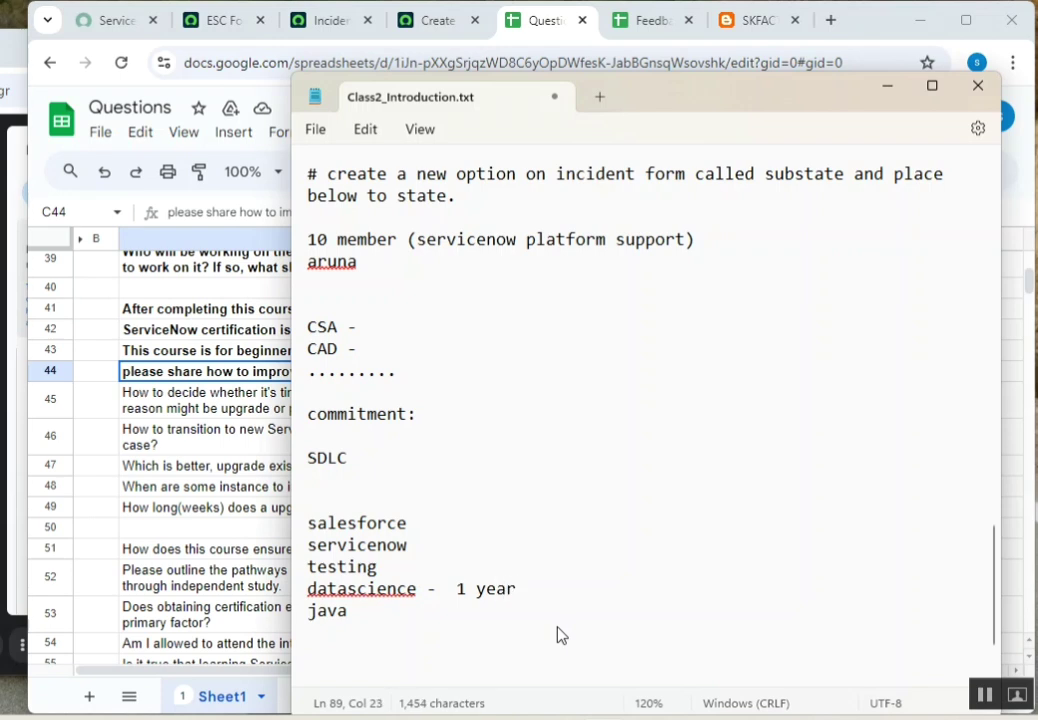
{"action": "left_click", "coordinate": [348, 591]}
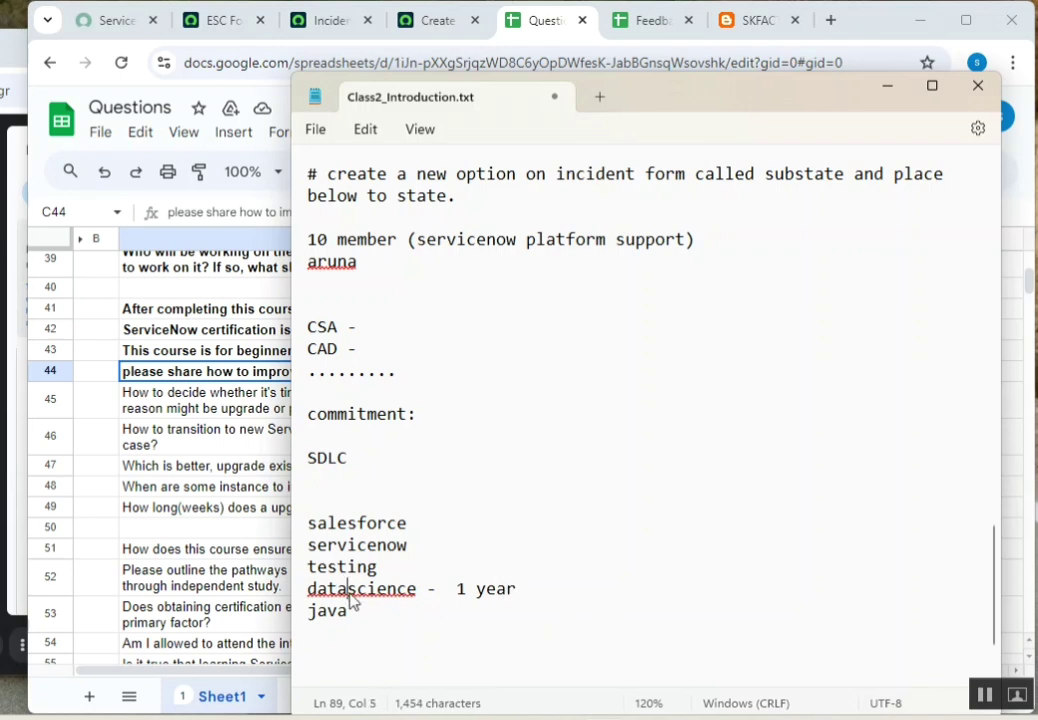
{"action": "left_click", "coordinate": [543, 598]}
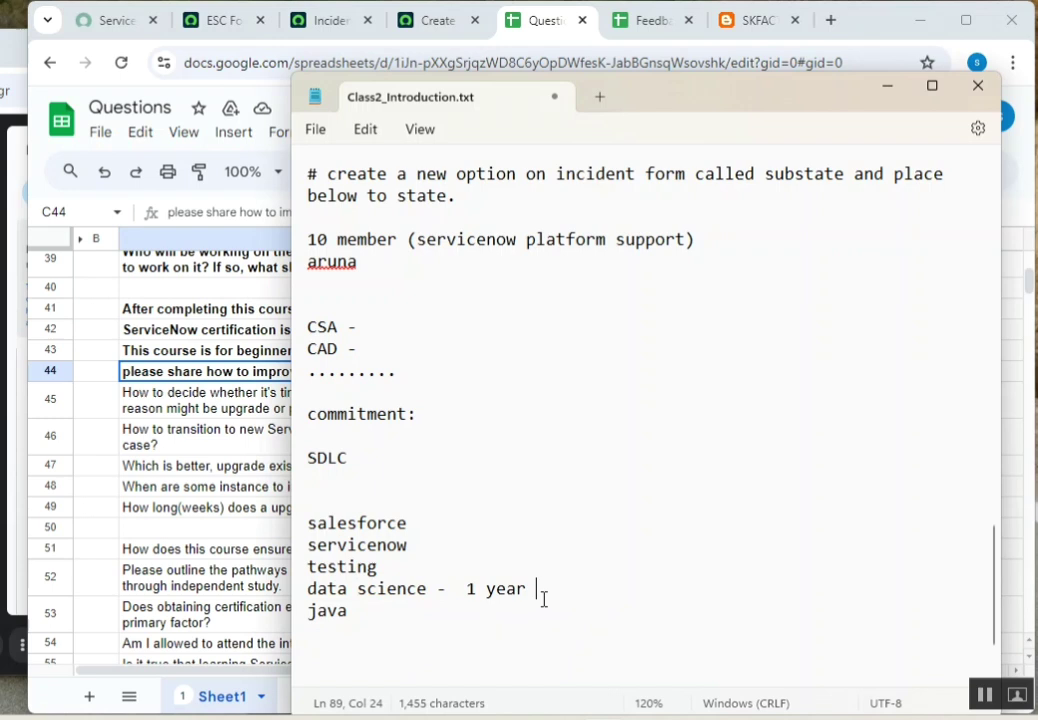
{"action": "left_click", "coordinate": [477, 589]}
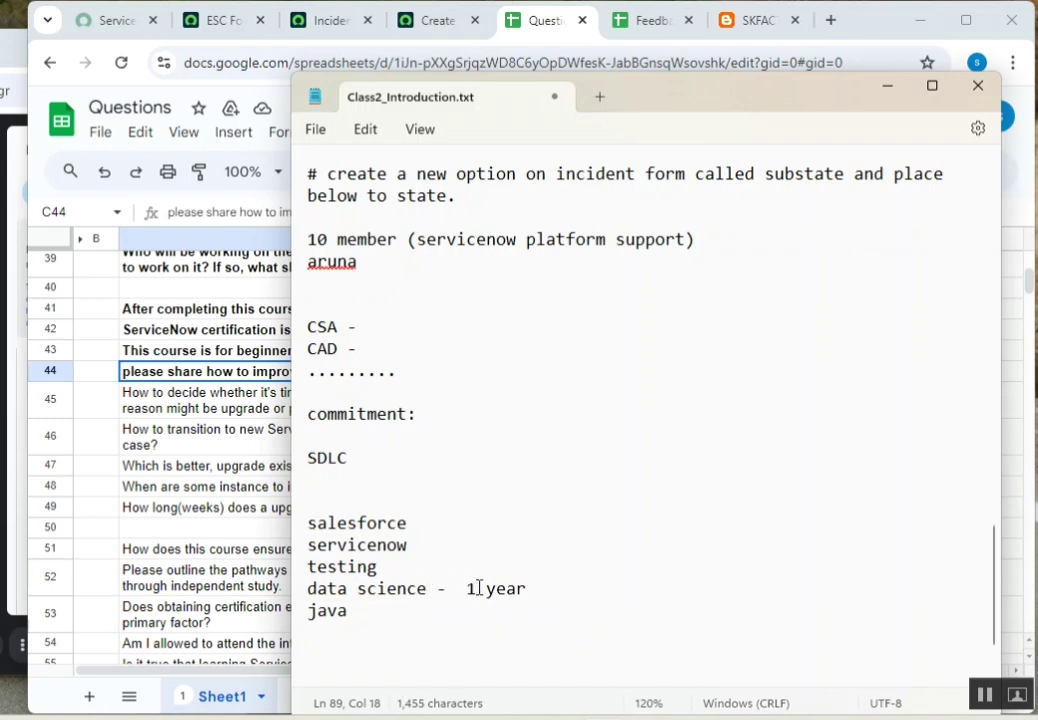
{"action": "key", "text": "BackSpace"}
{"action": "type", "text": "4"}
Add '- 1 year' to the java line and select the 1 year duration
{"action": "left_click", "coordinate": [372, 612]}
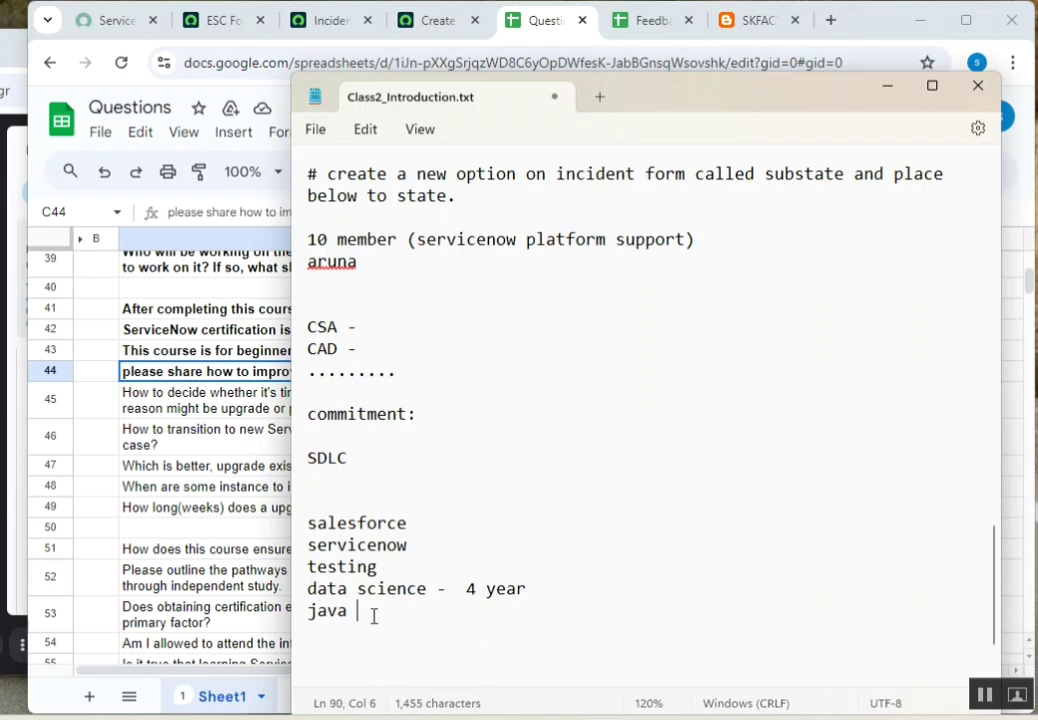
{"action": "type", "text": "-"}
{"action": "type", "text": "1 year"}
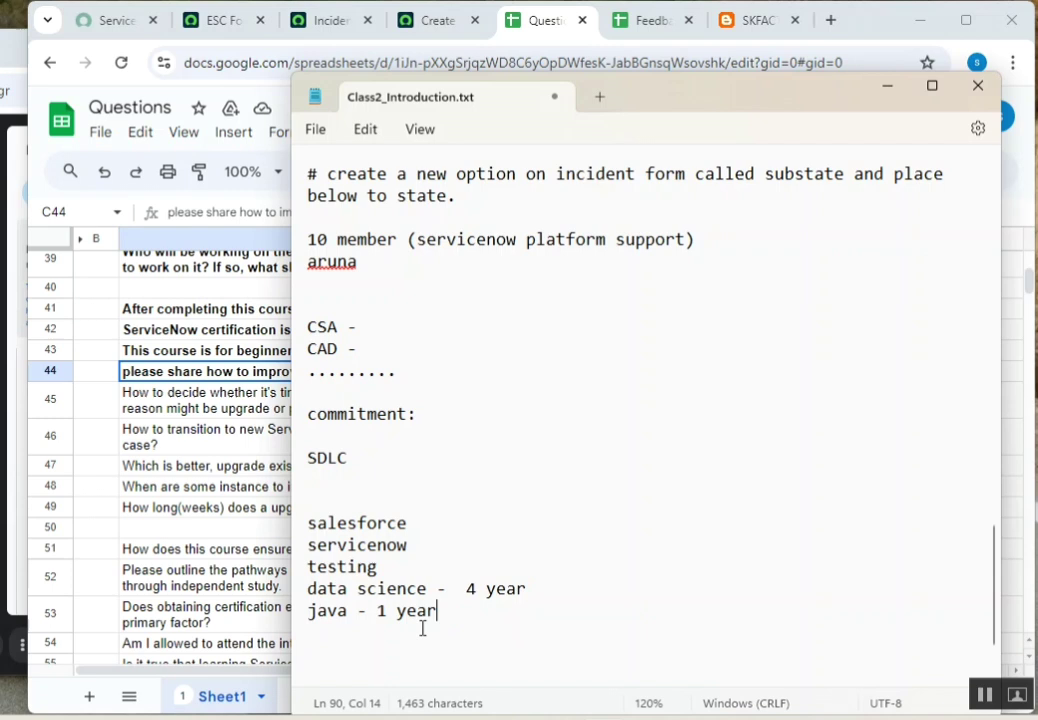
{"action": "left_click_drag", "start_coordinate": [378, 613], "coordinate": [460, 631]}
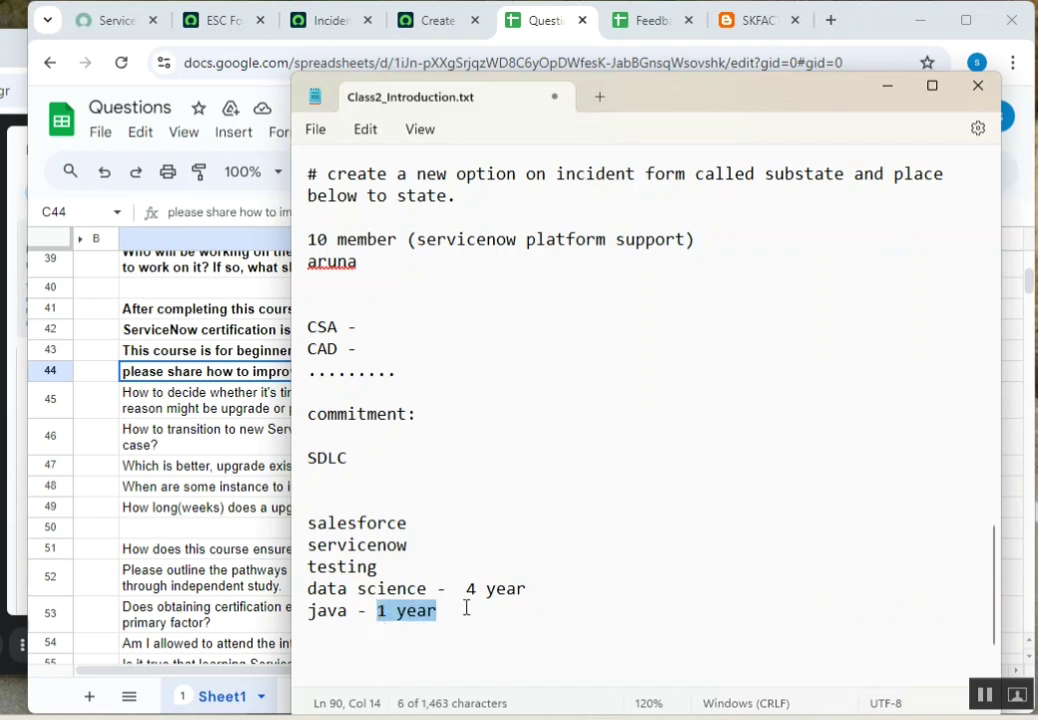
{"action": "left_click", "coordinate": [461, 570]}
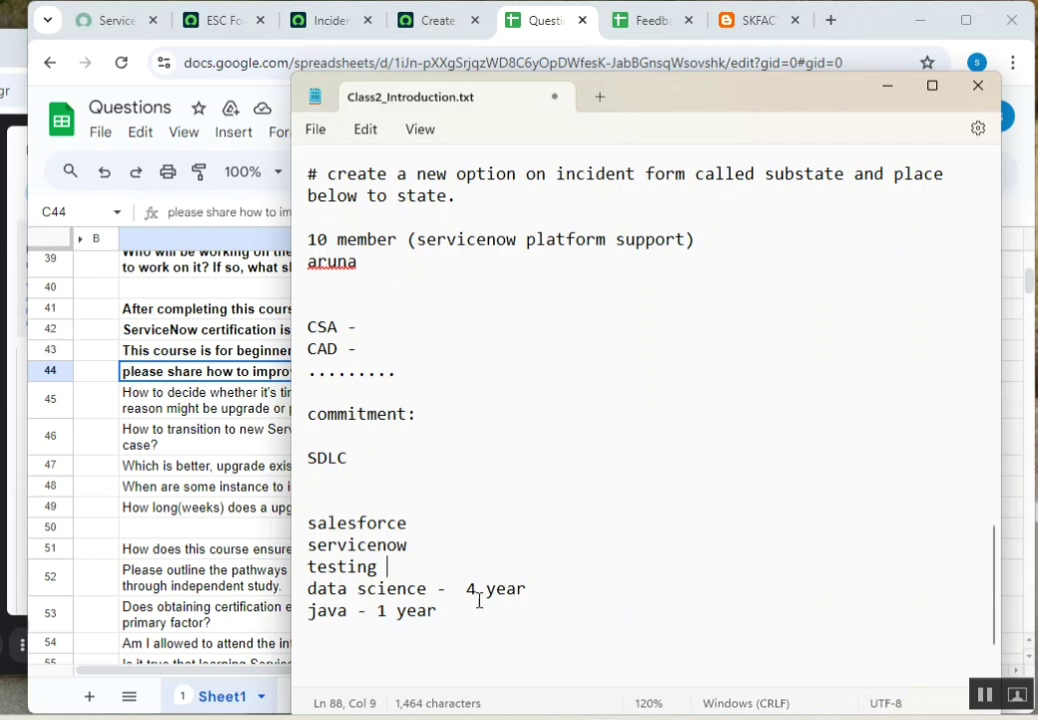
Extend the salesforce line to read 'salesforce - admin - developer'
{"action": "left_click", "coordinate": [470, 516]}
{"action": "type", "text": "-"}
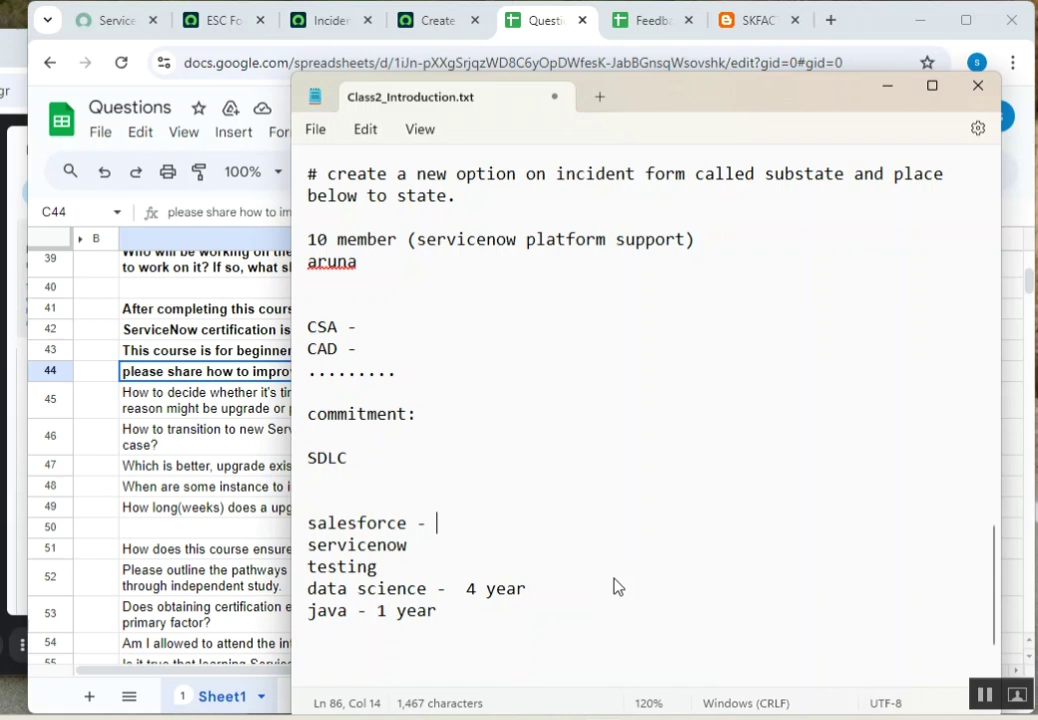
{"action": "type", "text": "admin"}
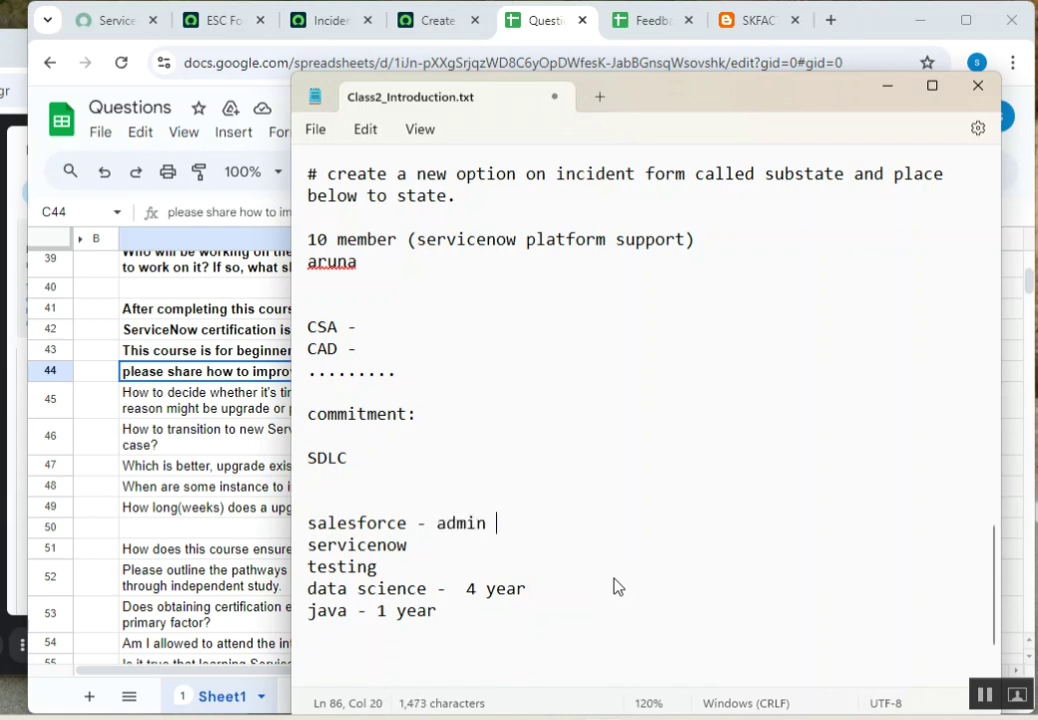
{"action": "type", "text": " - "}
{"action": "type", "text": "s"}
{"action": "key", "text": "BackSpace"}
{"action": "type", "text": "develo"}
{"action": "type", "text": "per"}
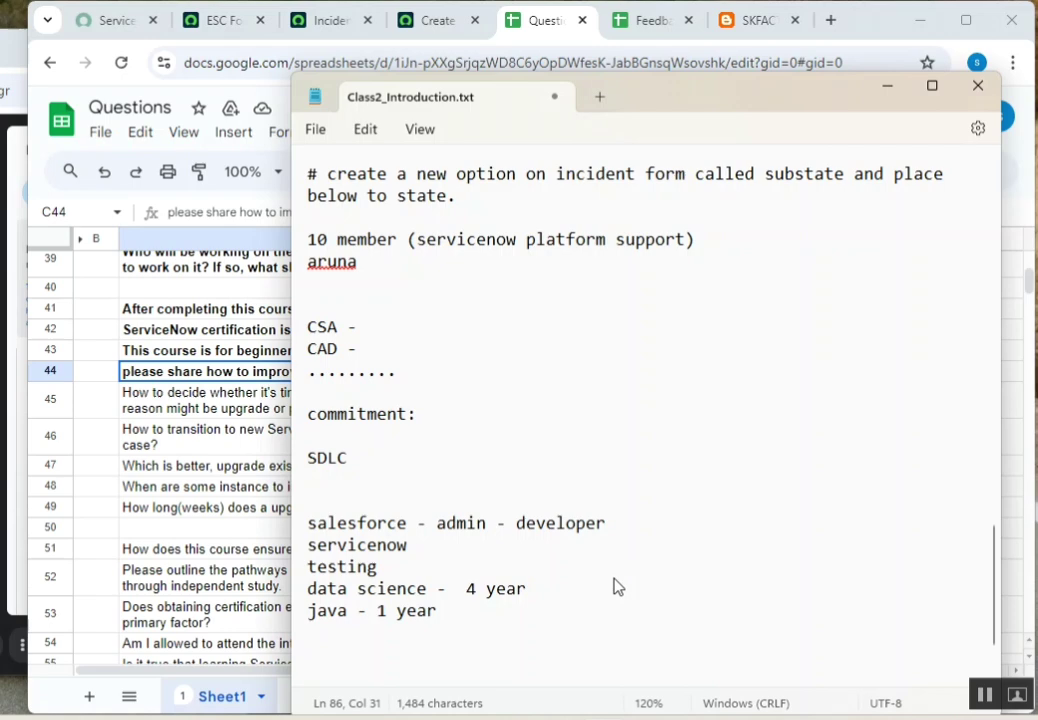
Append '(90 classes)' to the salesforce line, fix the 'classed' typo, and select 90
{"action": "left_click", "coordinate": [745, 25]}
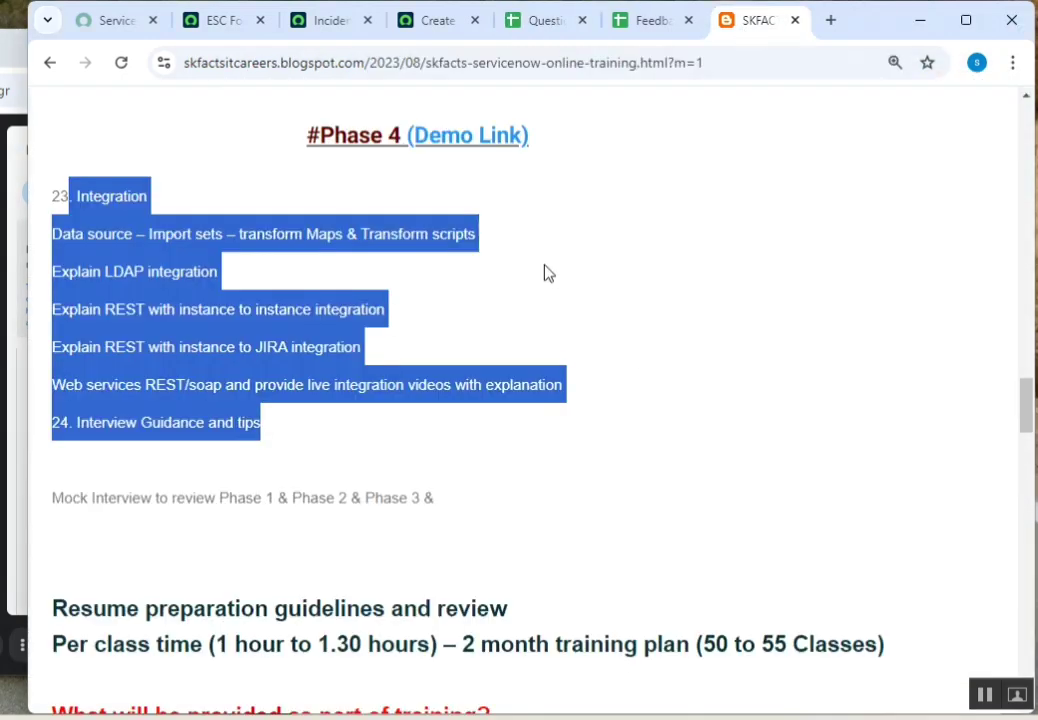
{"action": "left_click", "coordinate": [535, 22]}
{"action": "key", "text": "alt+Tab"}
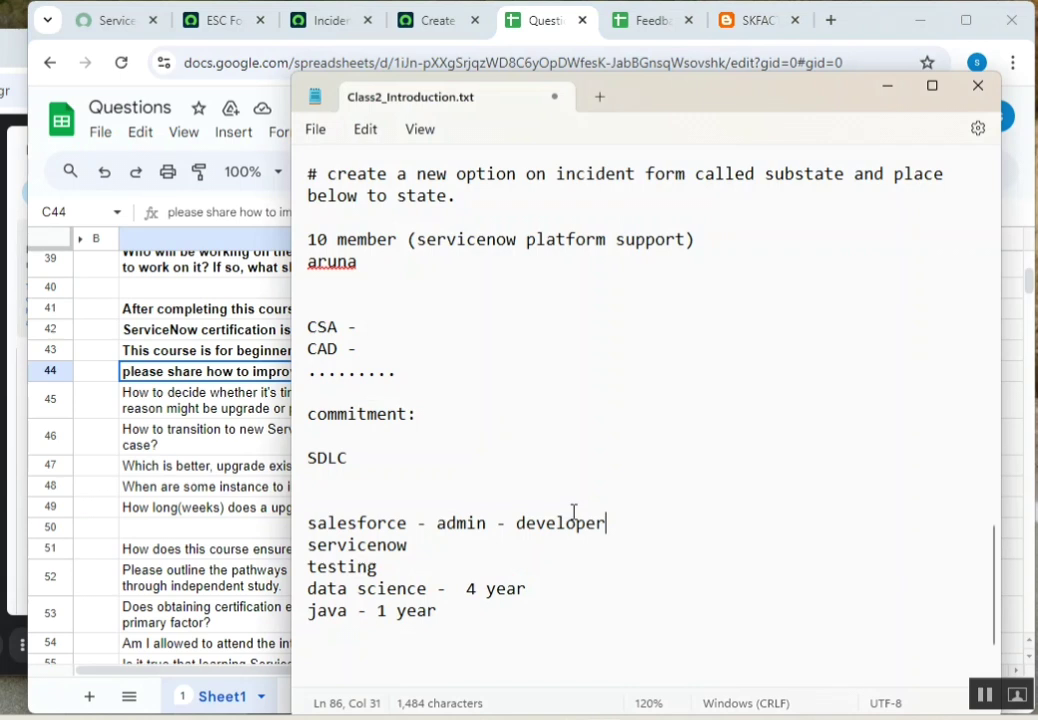
{"action": "type", "text": "("}
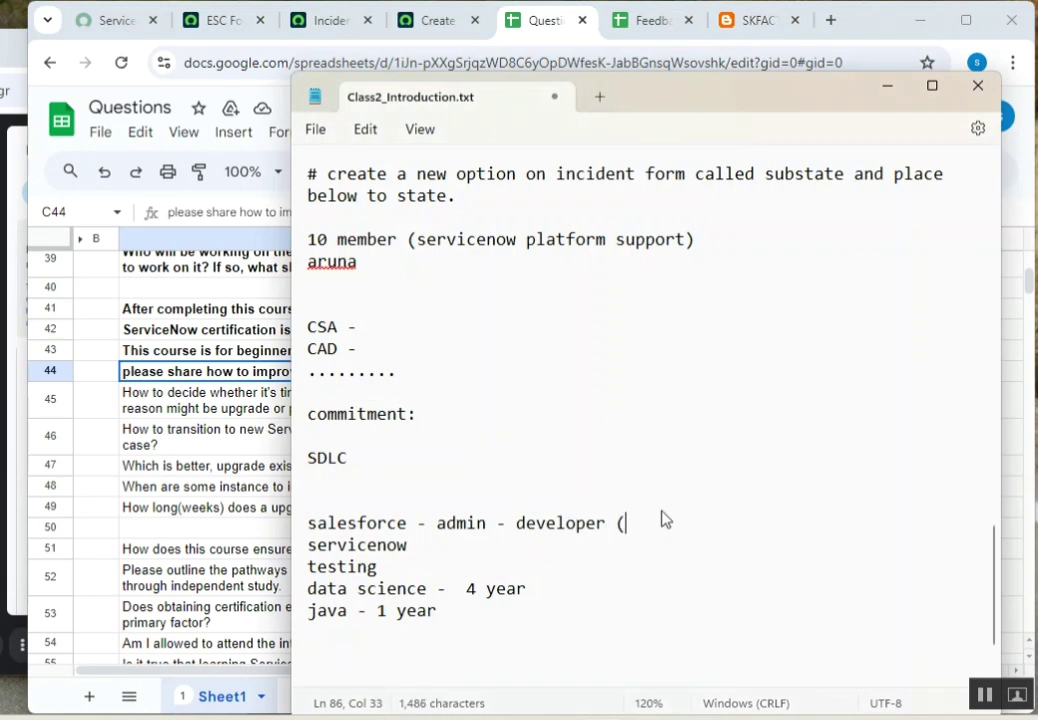
{"action": "type", "text": "90 daas"}
{"action": "type", "text": "sed)"}
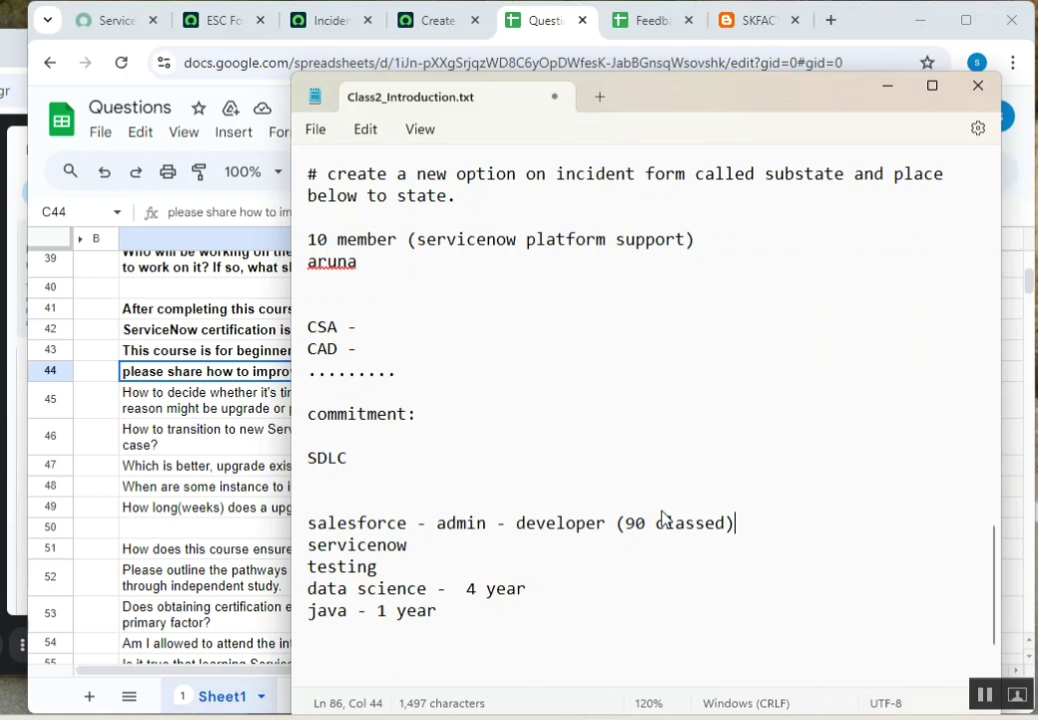
{"action": "left_click", "coordinate": [718, 522]}
{"action": "key", "text": "Delete"}
{"action": "type", "text": ")"}
{"action": "left_click", "coordinate": [636, 523]}
{"action": "double_click", "coordinate": [636, 523]}
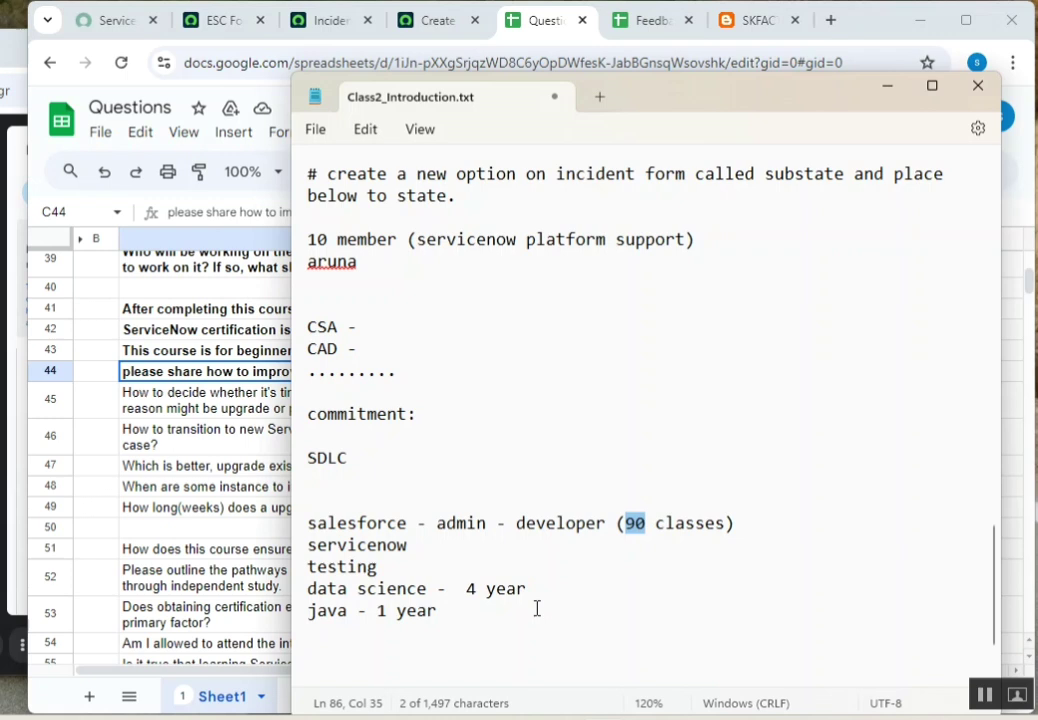
Append '- testing (auto) + phyton' to the testing line and select the whole line
{"action": "left_click", "coordinate": [511, 564]}
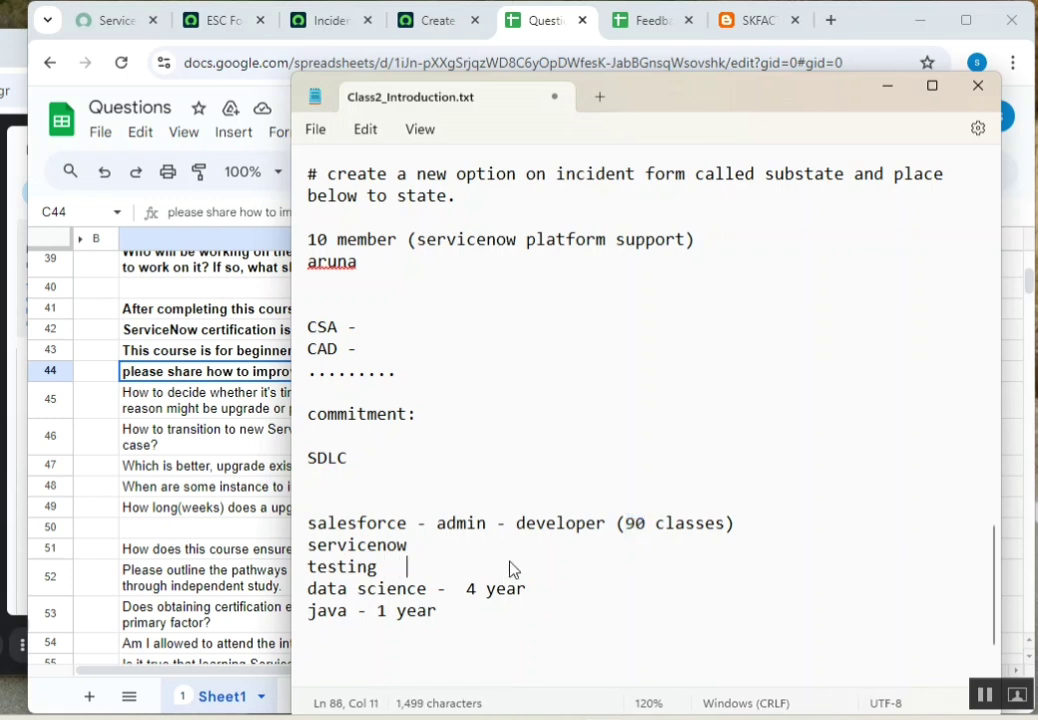
{"action": "key", "text": "BackSpace"}
{"action": "type", "text": "-"}
{"action": "type", "text": "testing "}
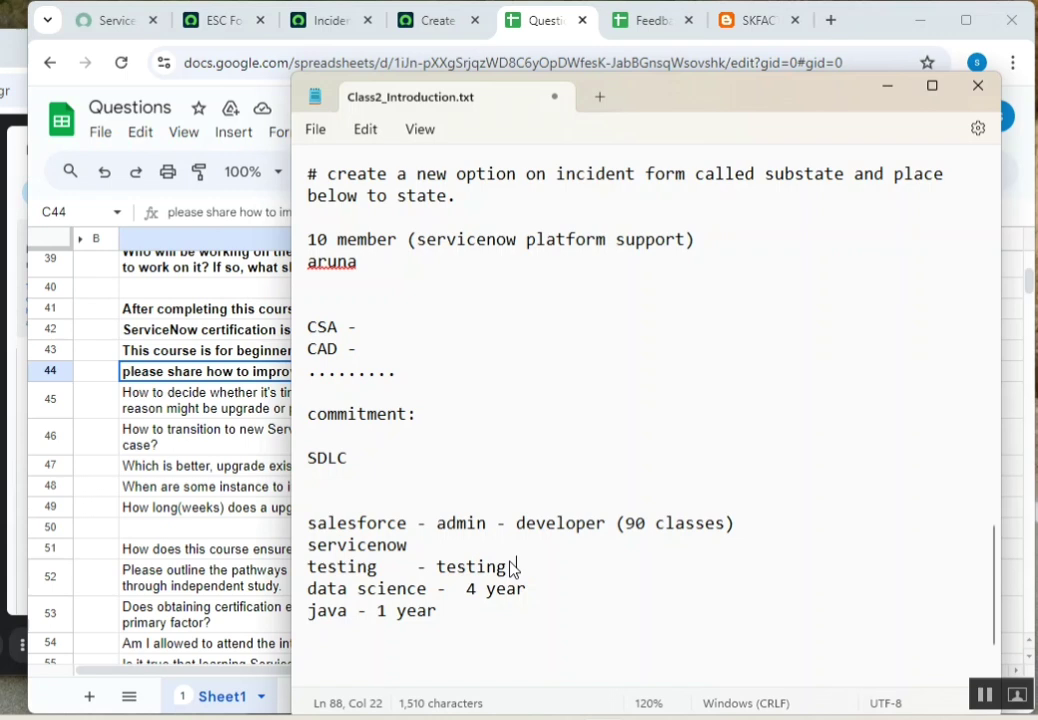
{"action": "type", "text": "("}
{"action": "type", "text": "auto"}
{"action": "type", "text": ") + "}
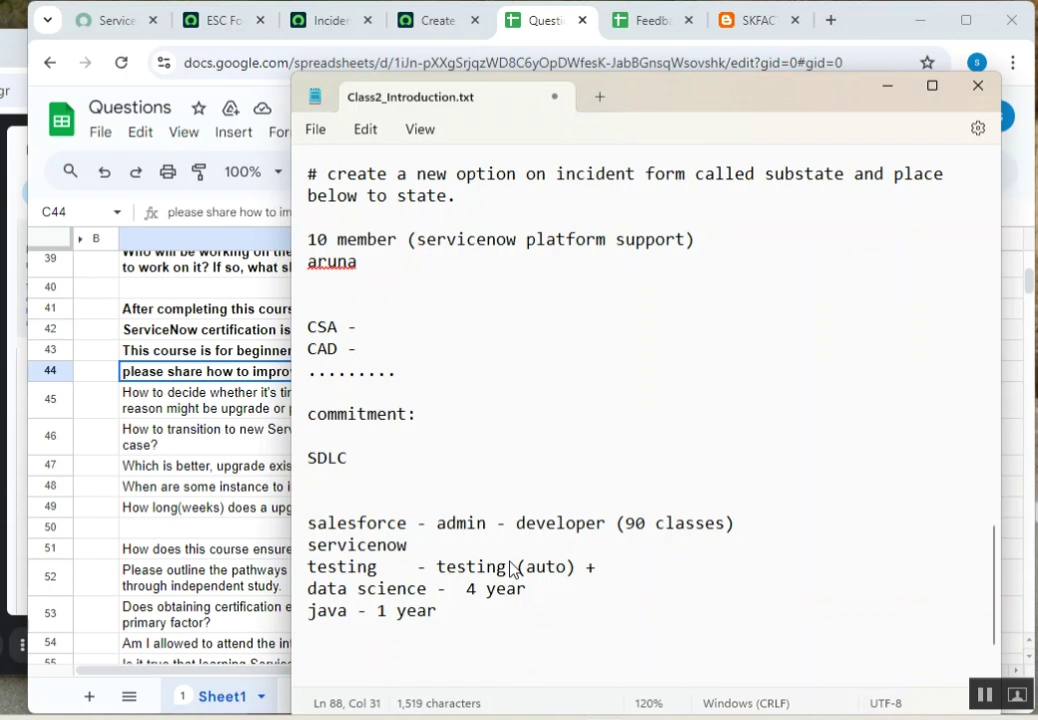
{"action": "type", "text": "phyto"}
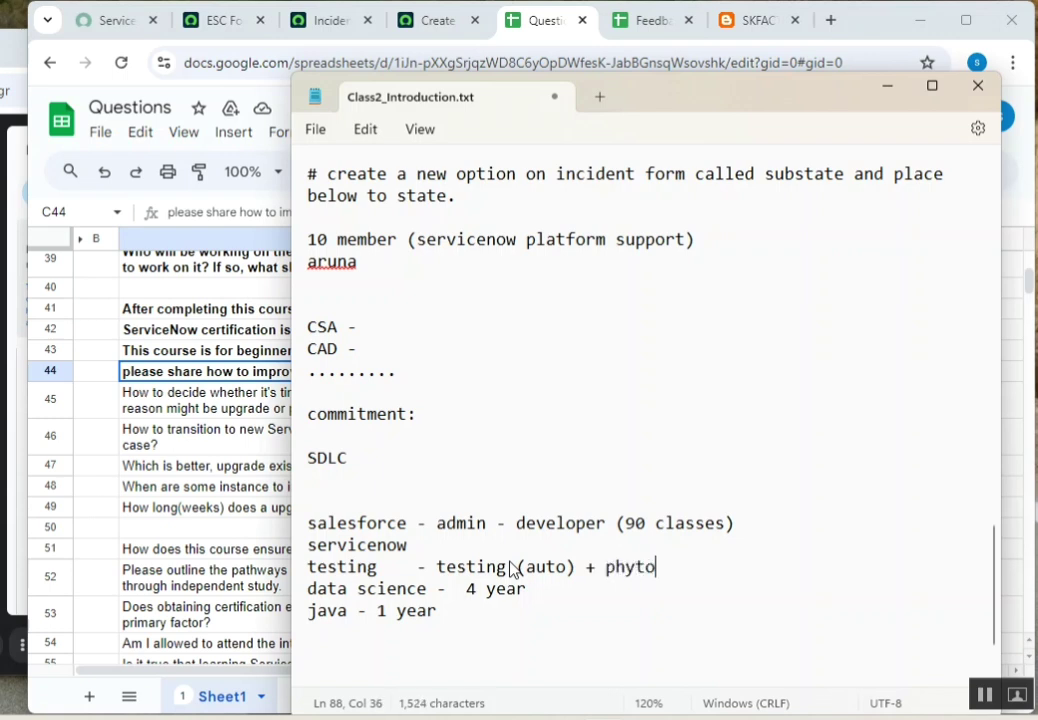
{"action": "type", "text": "n"}
{"action": "triple_click", "coordinate": [512, 568]}
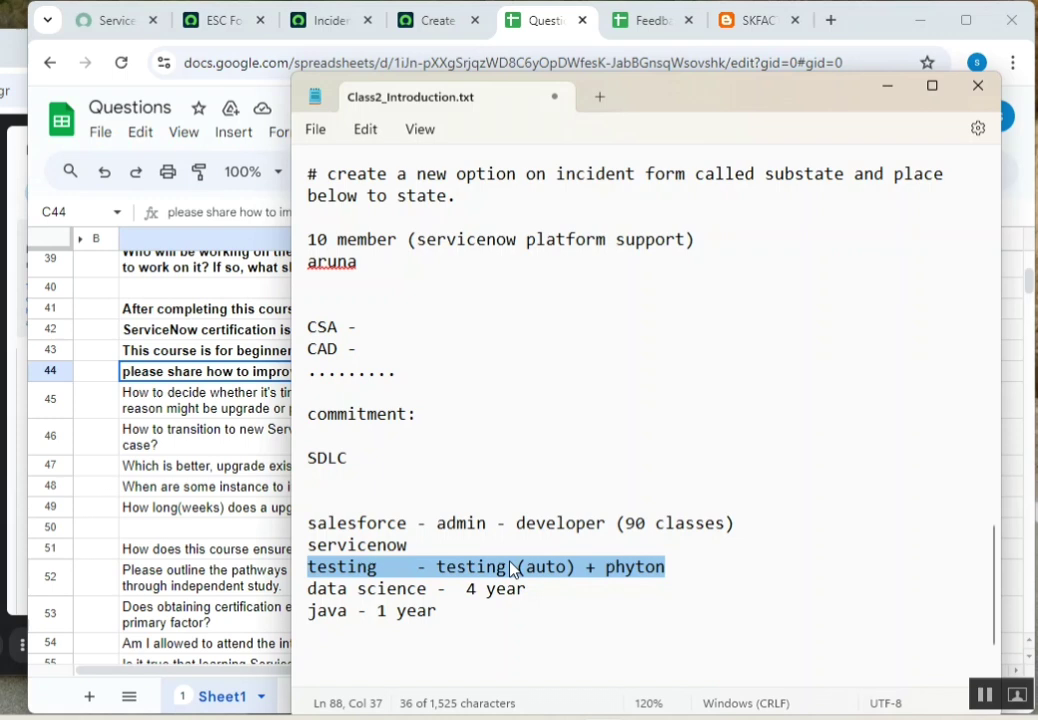
Append '- 55 classes' to the servicenow line, replacing 'hour' and fixing 'classed'
{"action": "left_click", "coordinate": [431, 544]}
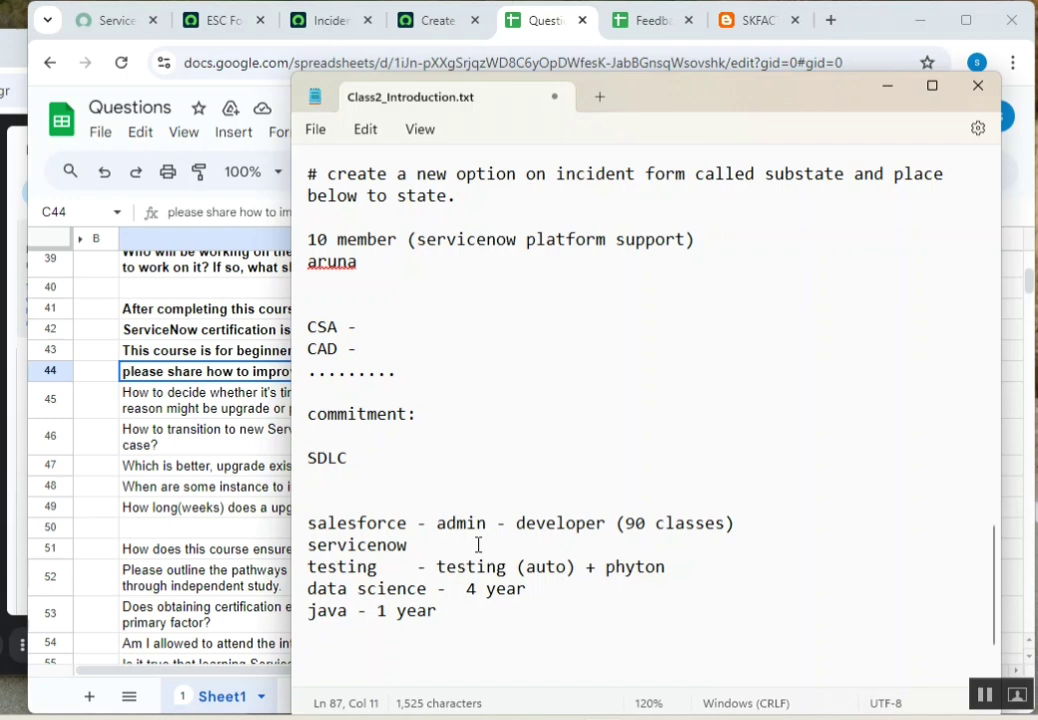
{"action": "type", "text": " -"}
{"action": "type", "text": " 55 "}
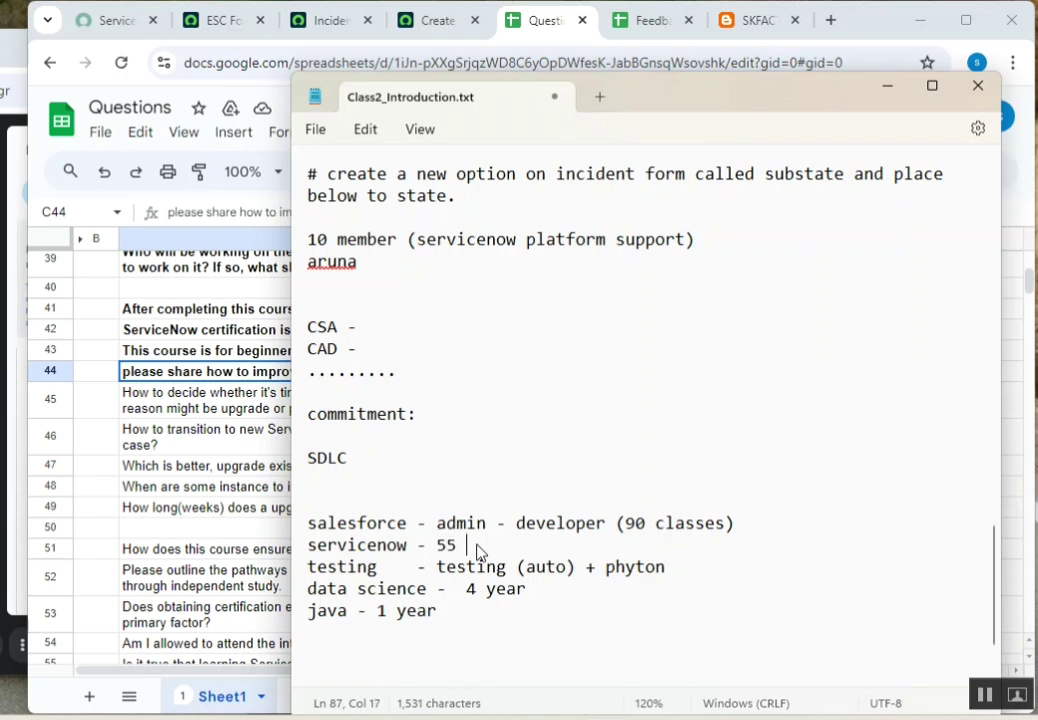
{"action": "type", "text": "hour"}
{"action": "key", "text": "BackSpace"}
{"action": "key", "text": "BackSpace"}
{"action": "key", "text": "BackSpace"}
{"action": "type", "text": "classed"}
{"action": "key", "text": "BackSpace"}
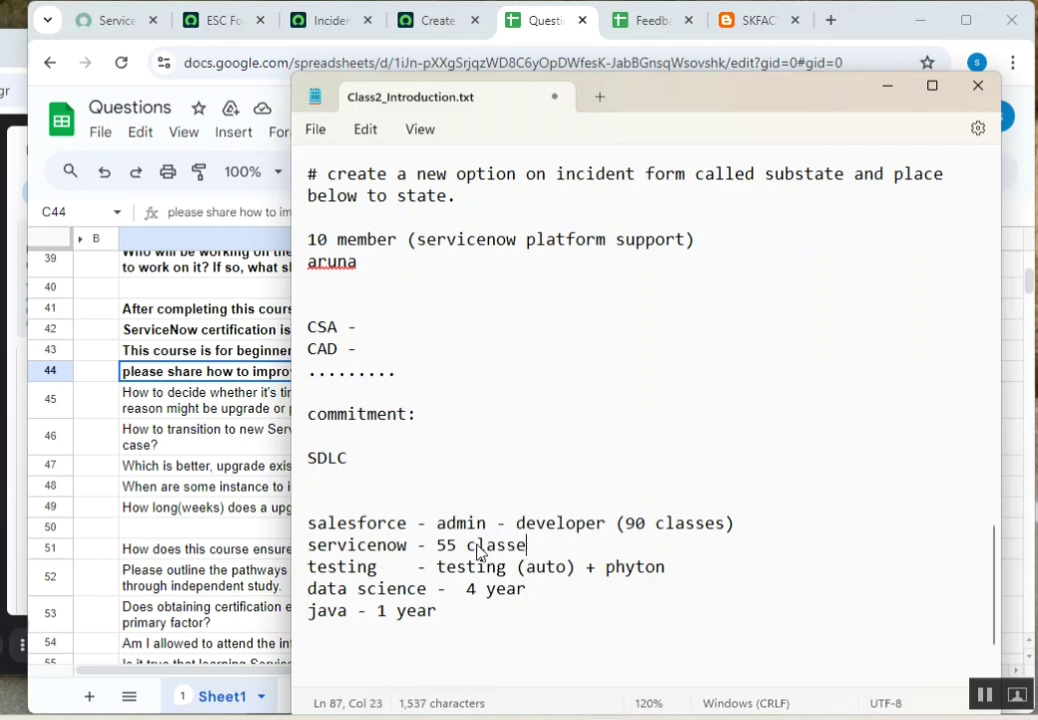
{"action": "type", "text": "s"}
On the SKFACTS blog, select from the Phase 4 heading through the integration topics
{"action": "left_click", "coordinate": [745, 20]}
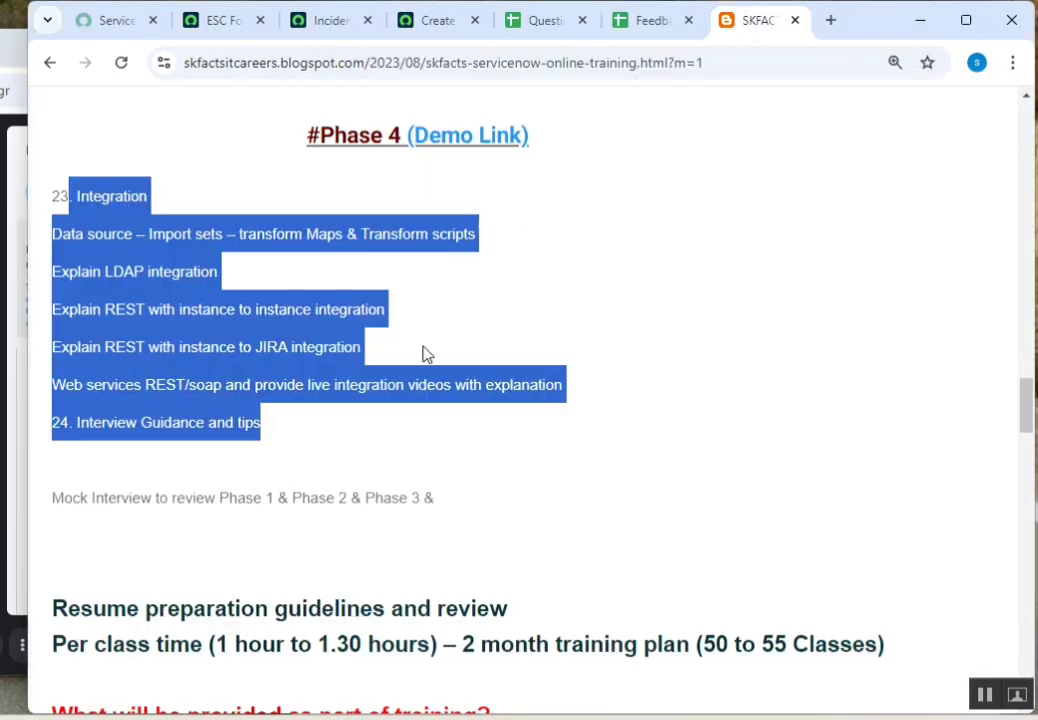
{"action": "scroll", "coordinate": [422, 353], "scroll_direction": "down", "scroll_amount": 5}
{"action": "scroll", "coordinate": [424, 359], "scroll_direction": "up", "scroll_amount": 8}
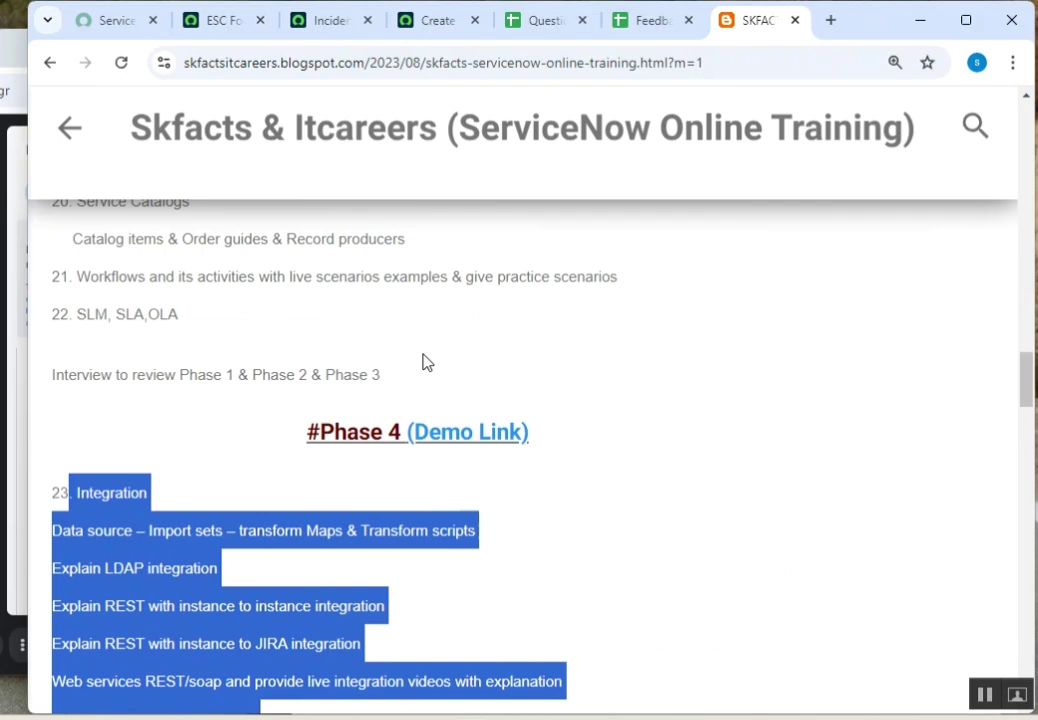
{"action": "mouse_move", "coordinate": [280, 463]}
{"action": "left_mouse_down"}
{"action": "mouse_move", "coordinate": [456, 475]}
{"action": "mouse_move", "coordinate": [525, 683]}
{"action": "left_mouse_up"}
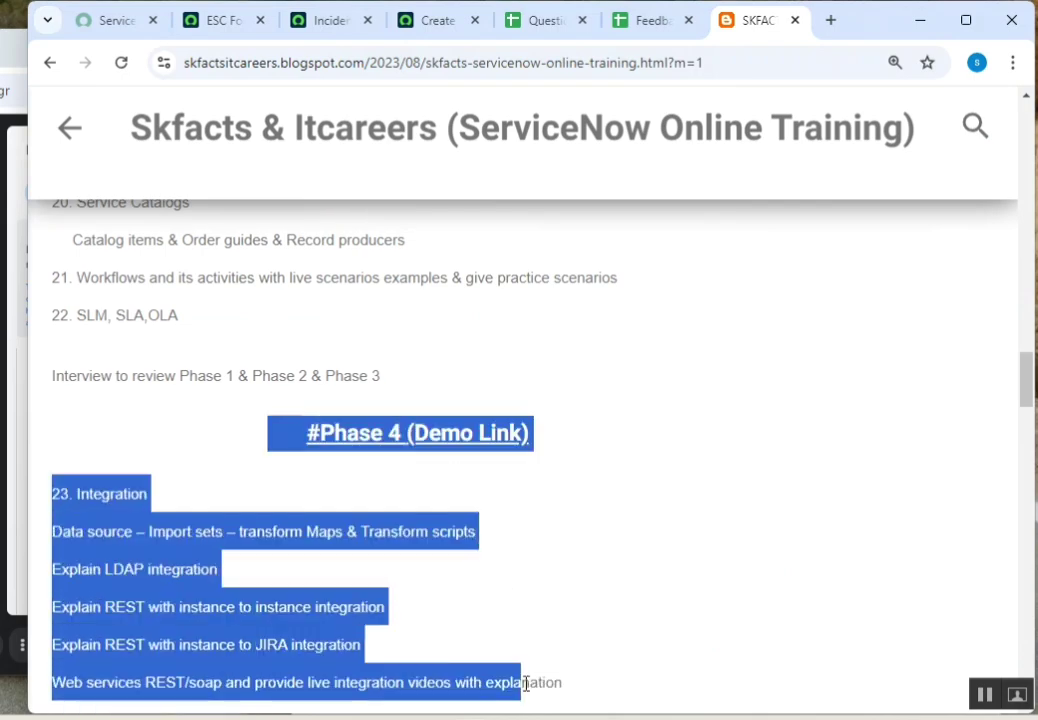
{"action": "scroll", "coordinate": [563, 643], "scroll_direction": "down", "scroll_amount": 2}
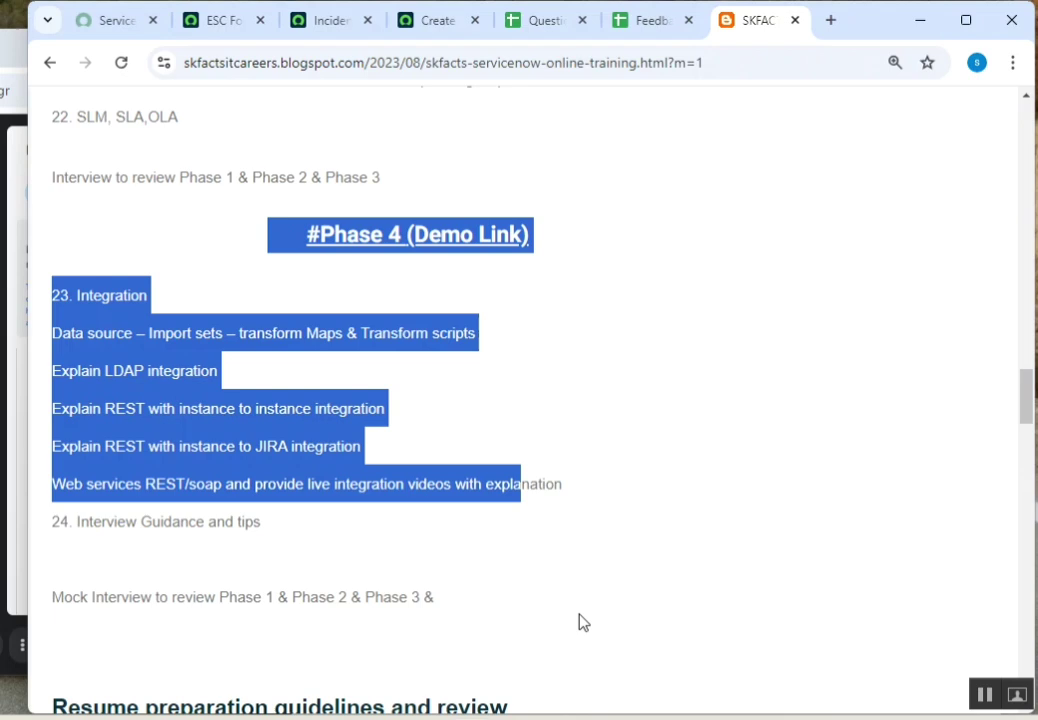
{"action": "left_click", "coordinate": [612, 712]}
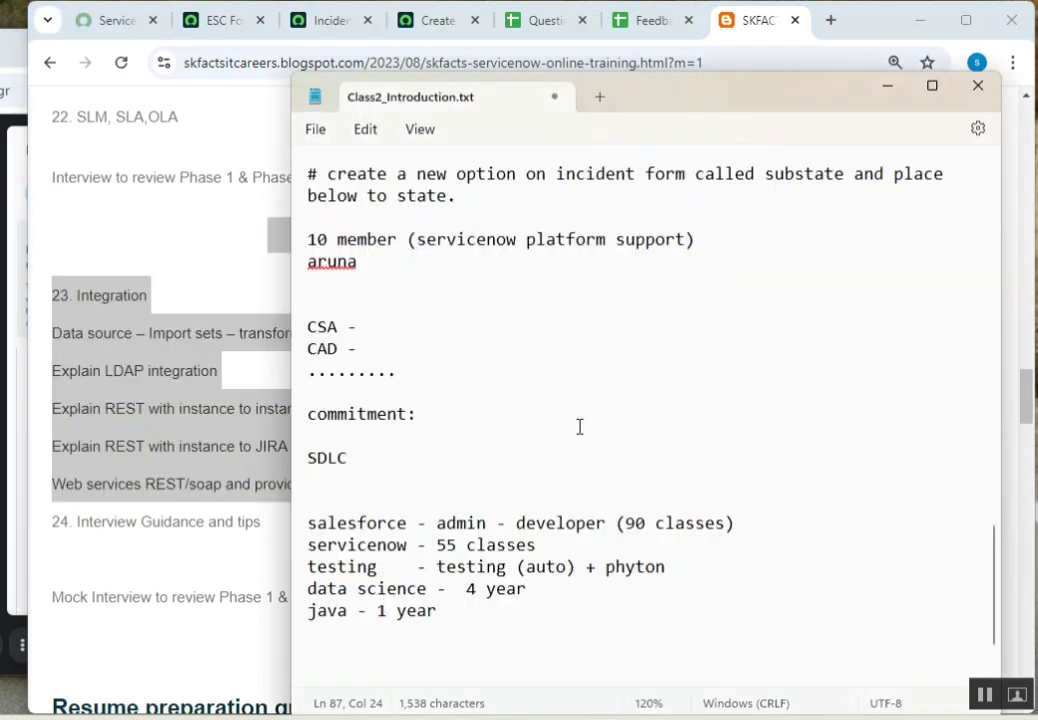
{"action": "double_click", "coordinate": [379, 544]}
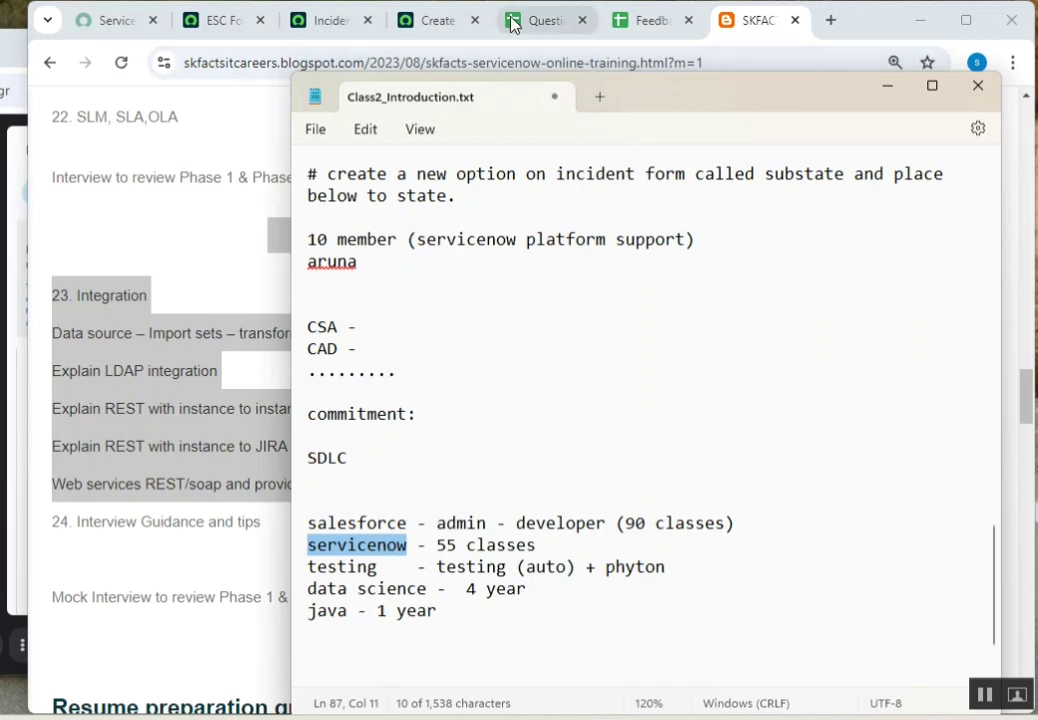
{"action": "mouse_move", "coordinate": [548, 546]}
{"action": "left_mouse_down"}
{"action": "mouse_move", "coordinate": [350, 576]}
{"action": "mouse_move", "coordinate": [306, 546]}
{"action": "left_mouse_up"}
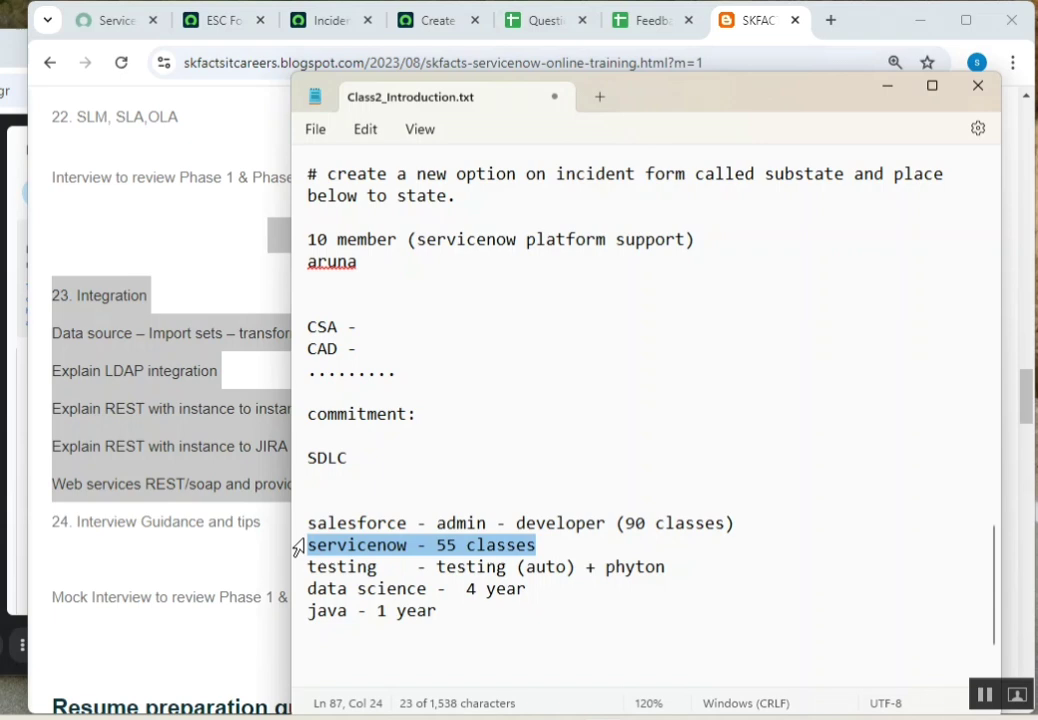